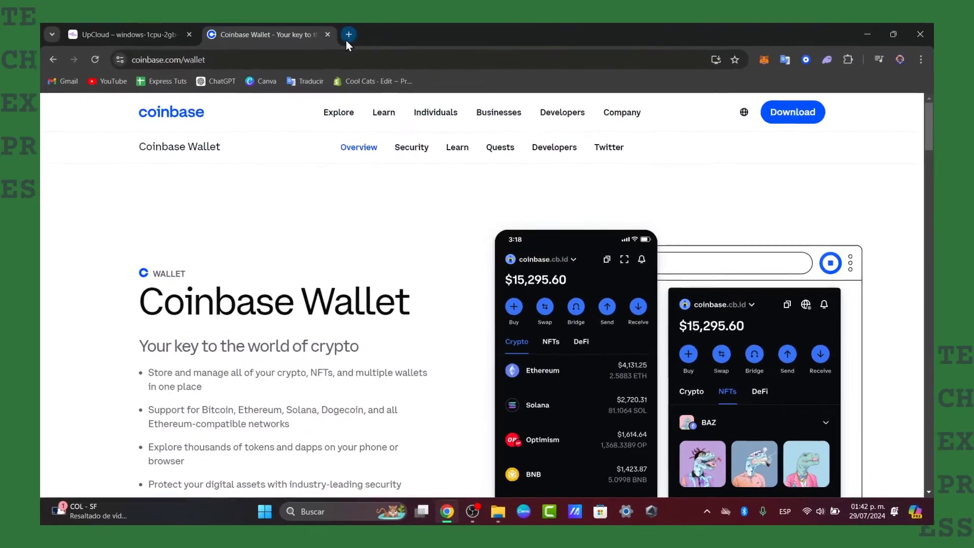
In a new tab, search Google for 'cyptromarket' and open the CoinMarketCap result.
left_click(365, 62)
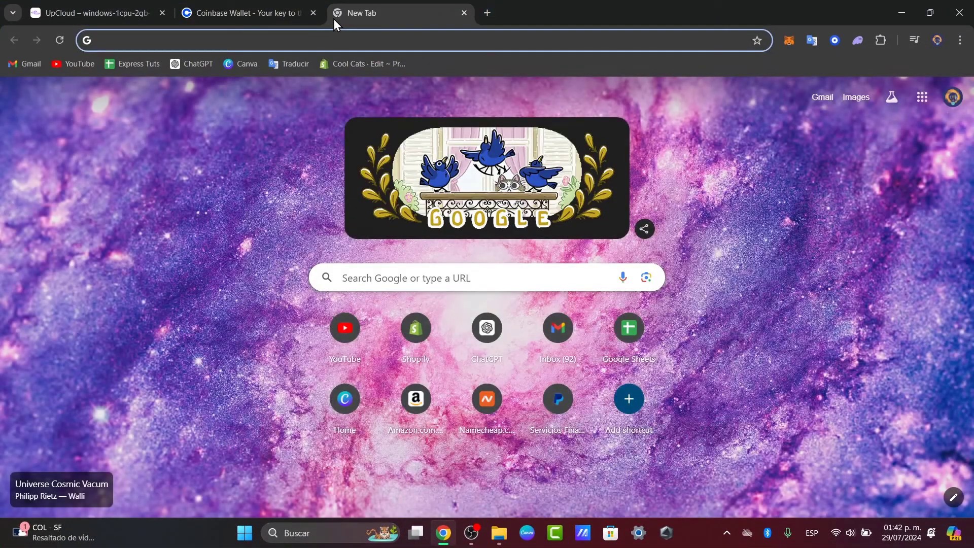
type("c")
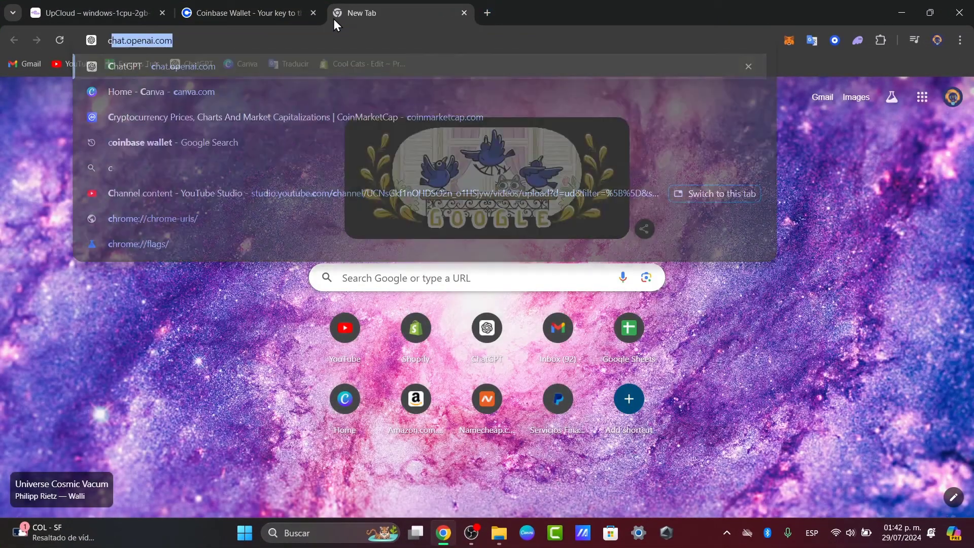
key("BackSpace")
key("BackSpace")
type("c")
key("BackSpace")
key("BackSpace")
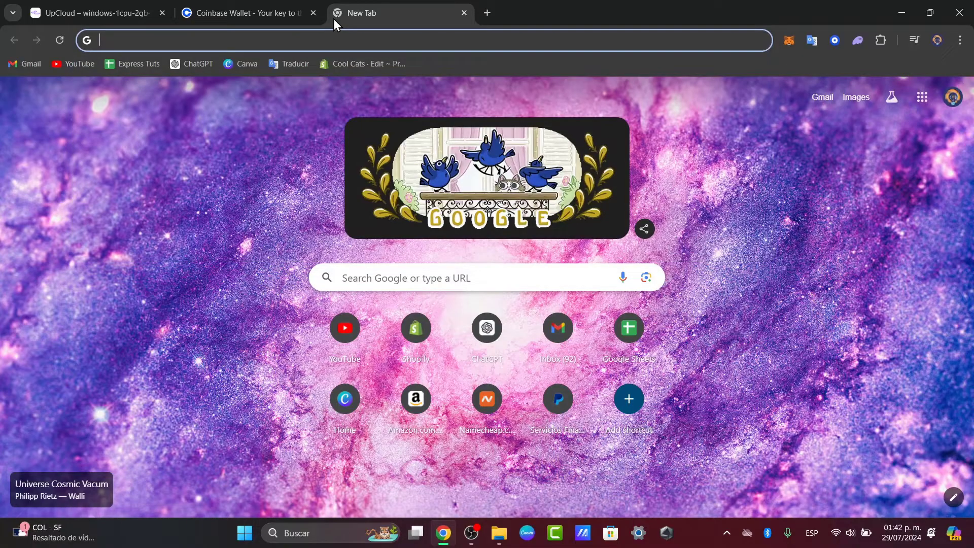
type("cyptromarket")
key("Return")
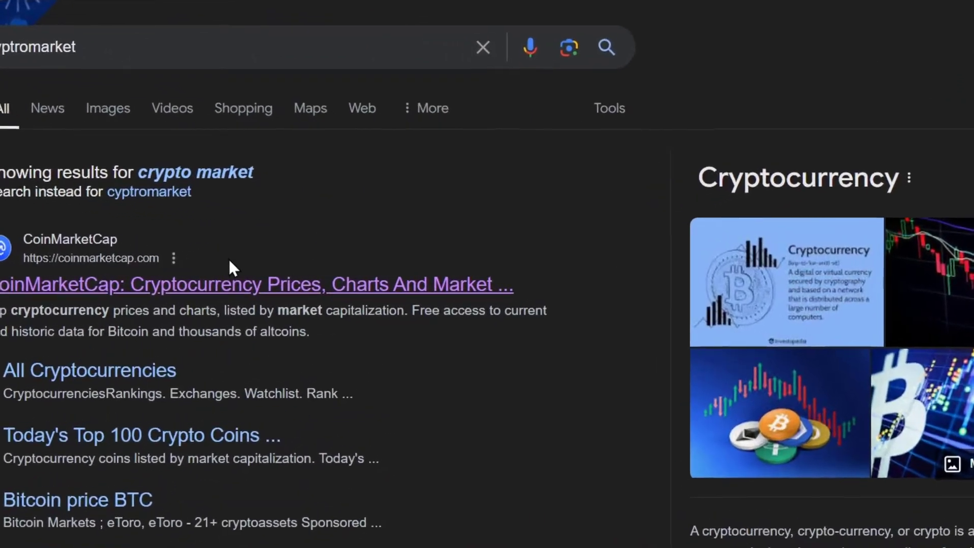
left_click(230, 261)
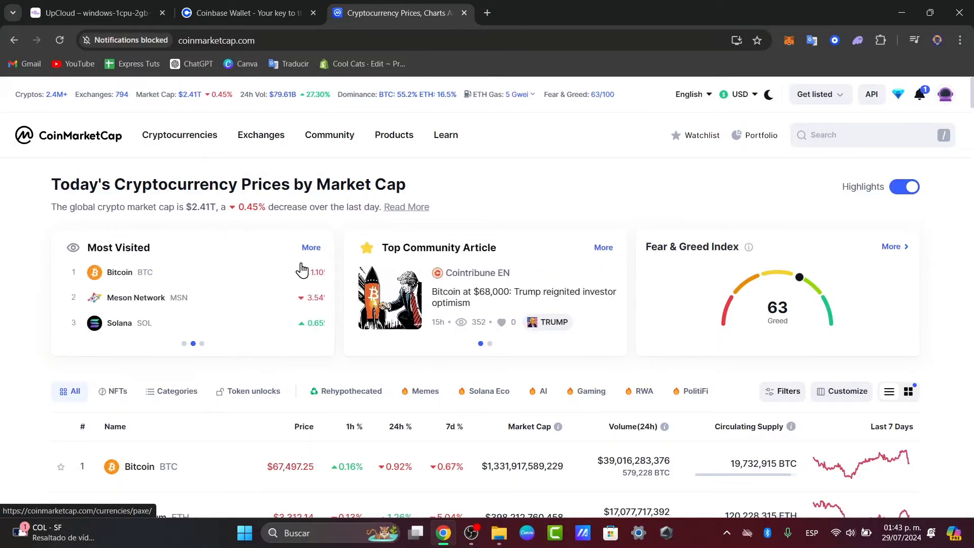
Open the Cryptocurrencies > Recently Added list on CoinMarketCap.
left_click(917, 99)
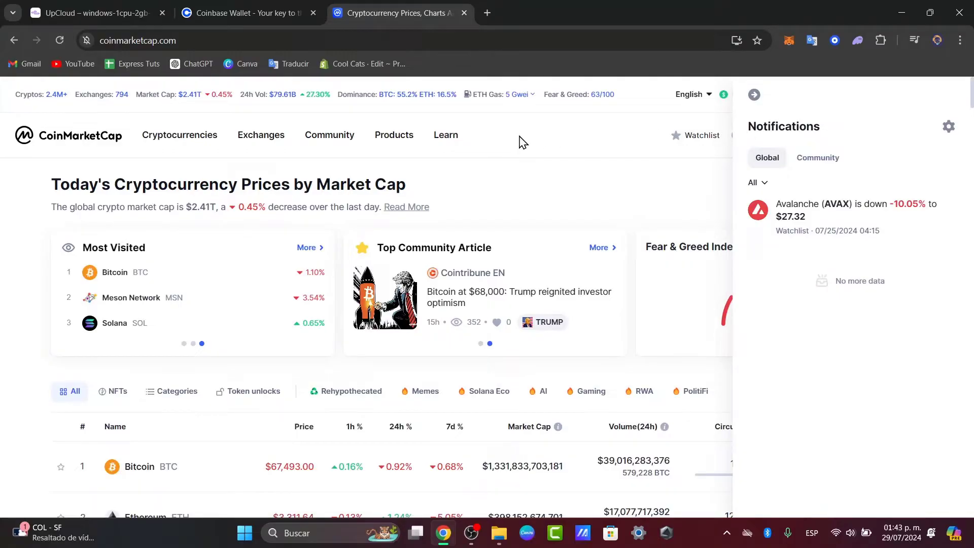
mouse_move(168, 147)
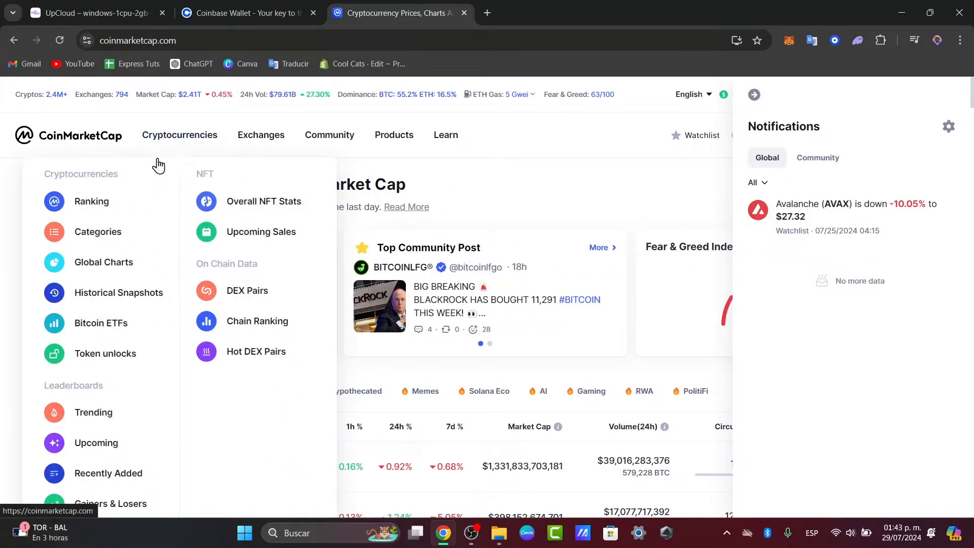
left_click(125, 477)
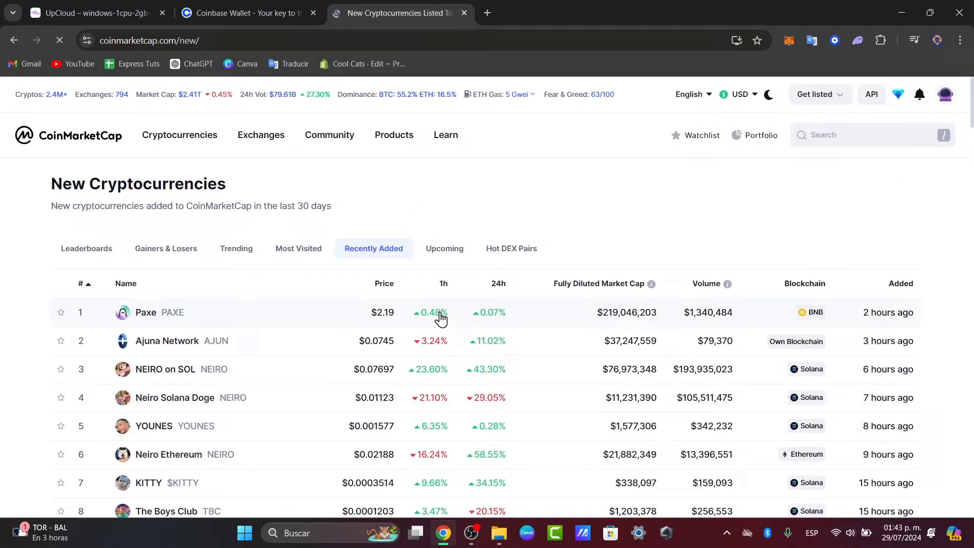
Scroll down through the Recently Added table and back up to the top.
scroll(270, 345, "down", 3)
scroll(271, 345, "down", 9)
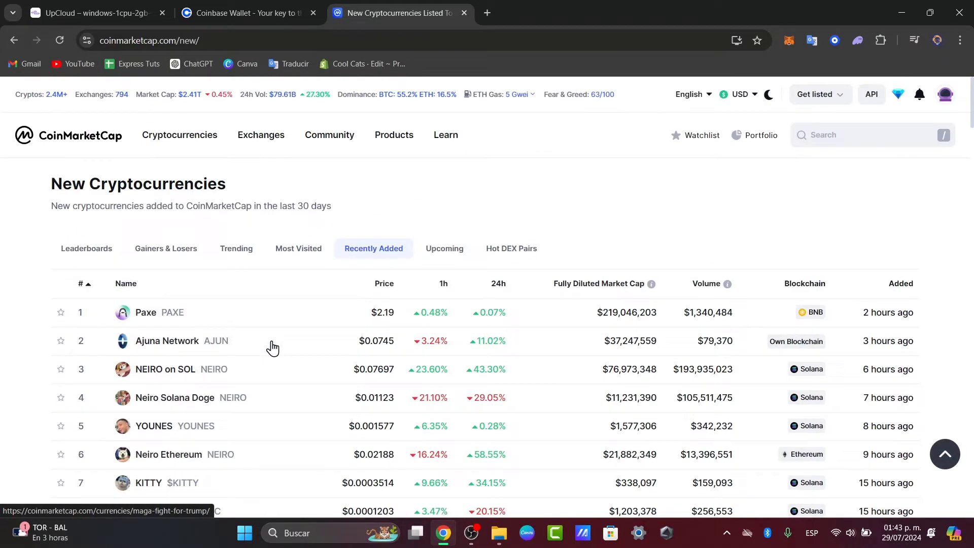
scroll(730, 363, "down", 20)
scroll(686, 346, "down", 20)
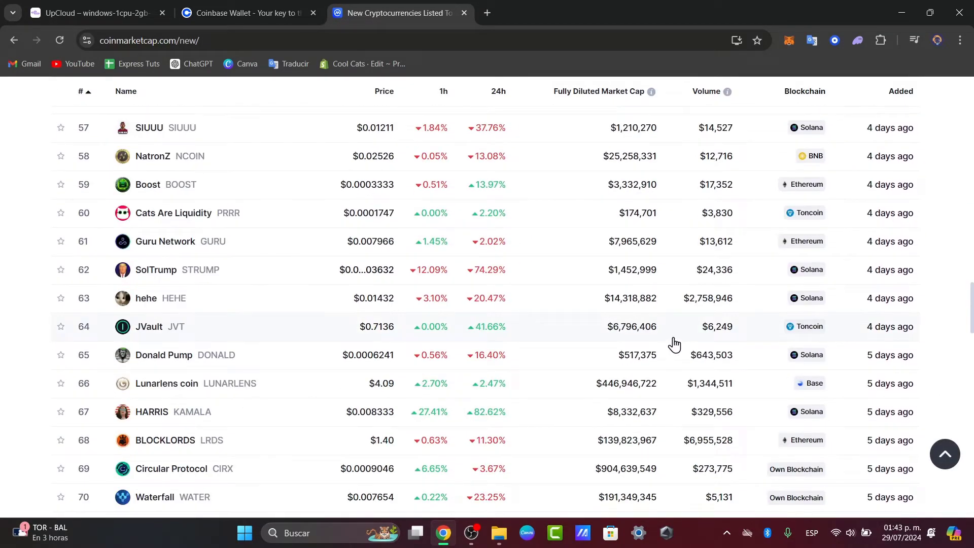
scroll(670, 344, "up", 8)
scroll(666, 344, "up", 20)
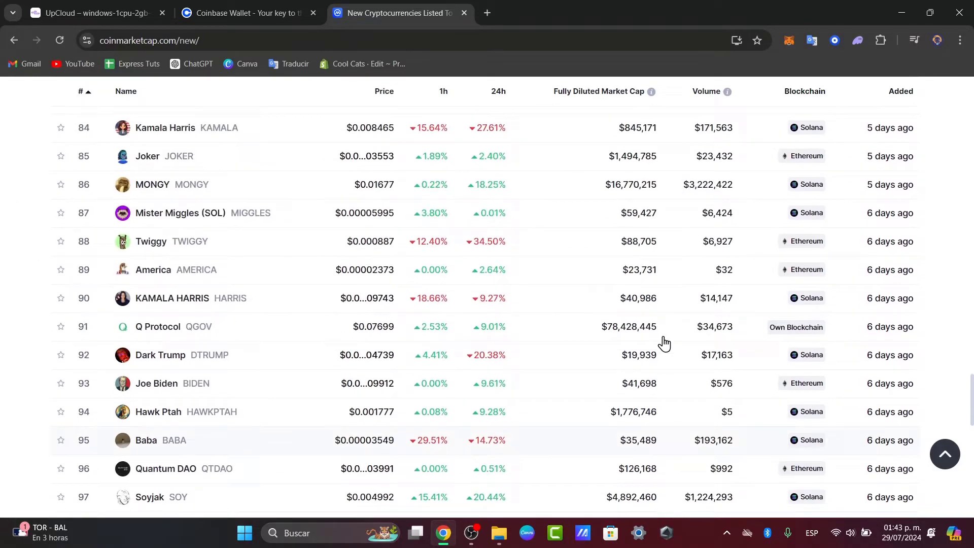
scroll(663, 343, "up", 9)
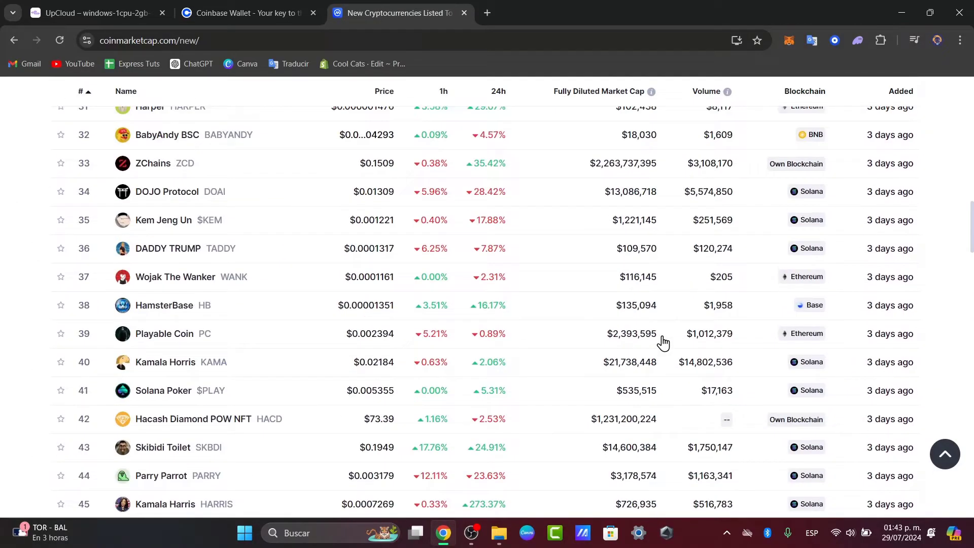
scroll(663, 343, "up", 18)
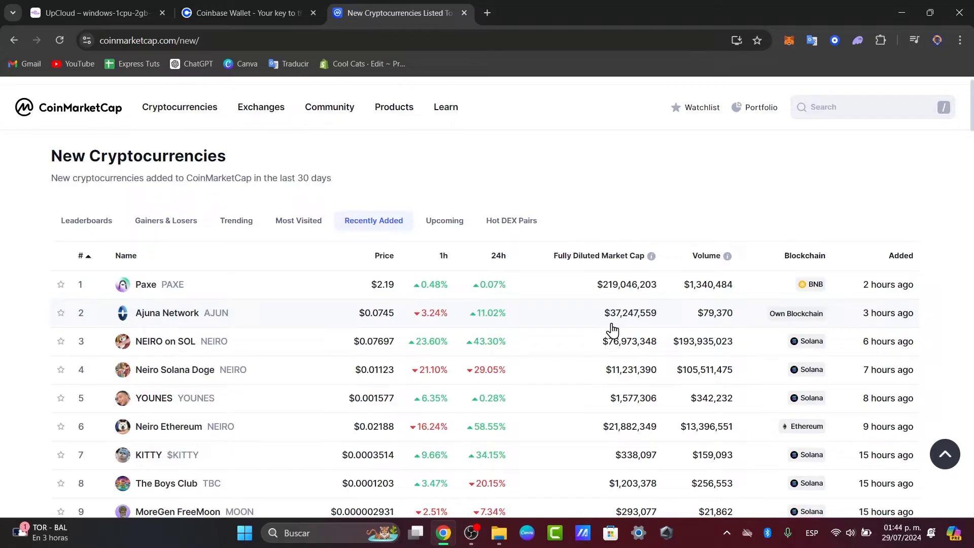
Unlock the Coinbase Wallet extension with the account password.
left_click(834, 41)
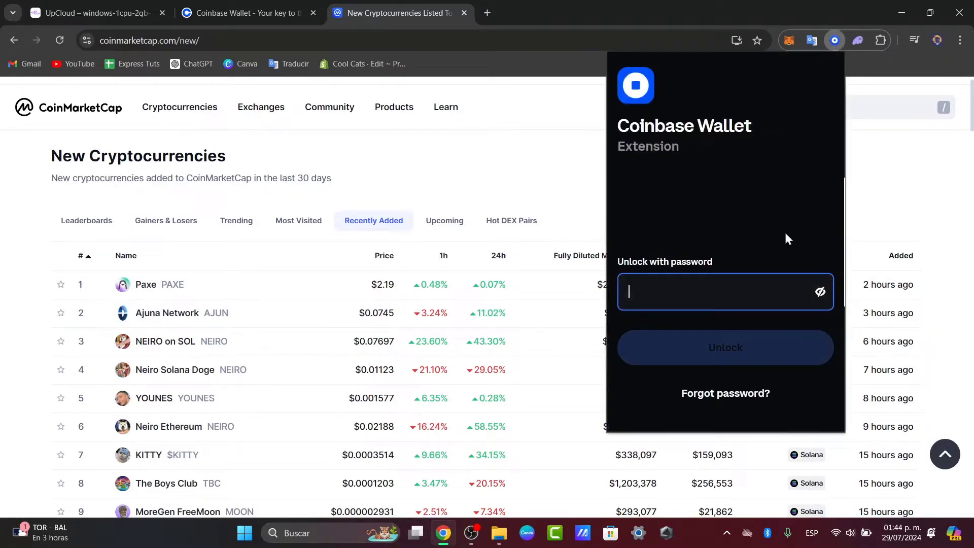
type("•")
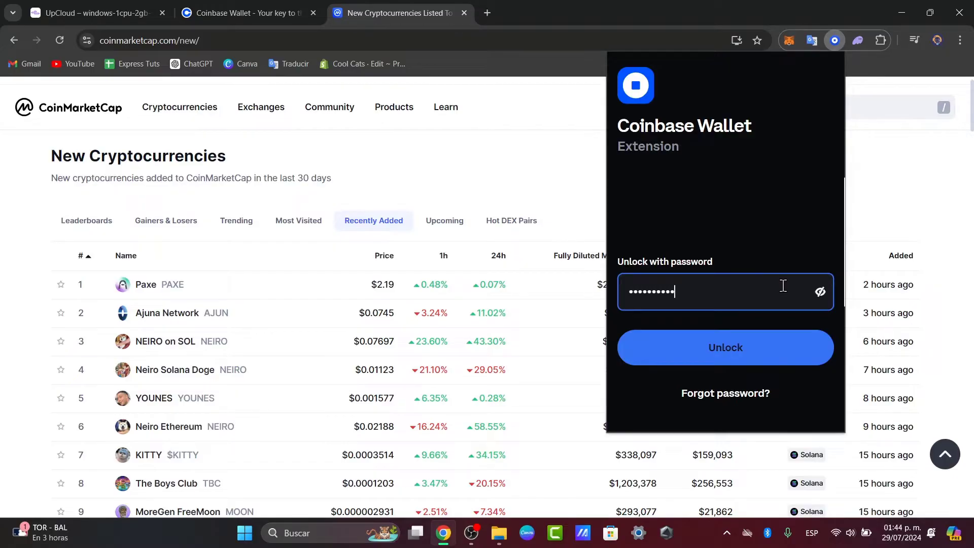
key("Return")
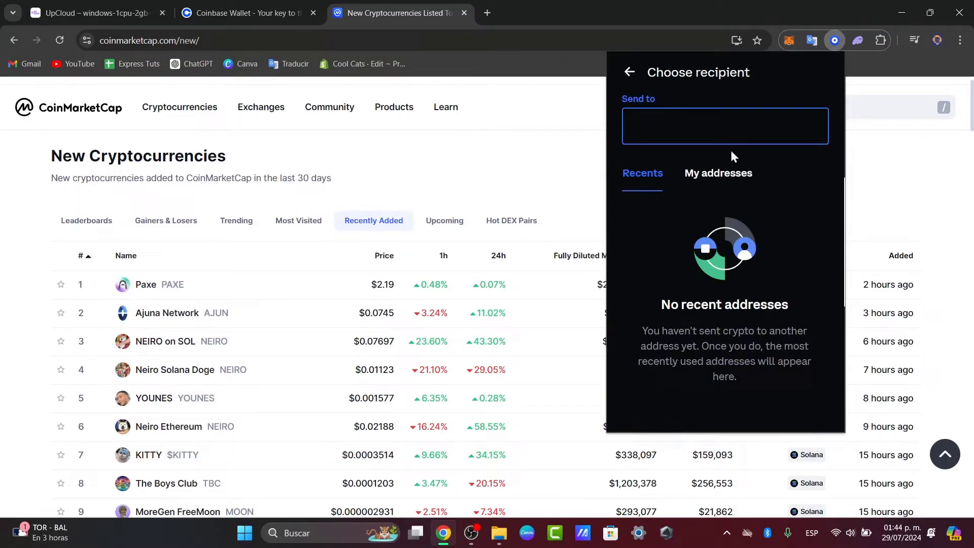
Back out of the recipient and 1ETH Reward screens, review transactions and crypto holdings, then close the wallet.
left_click(630, 72)
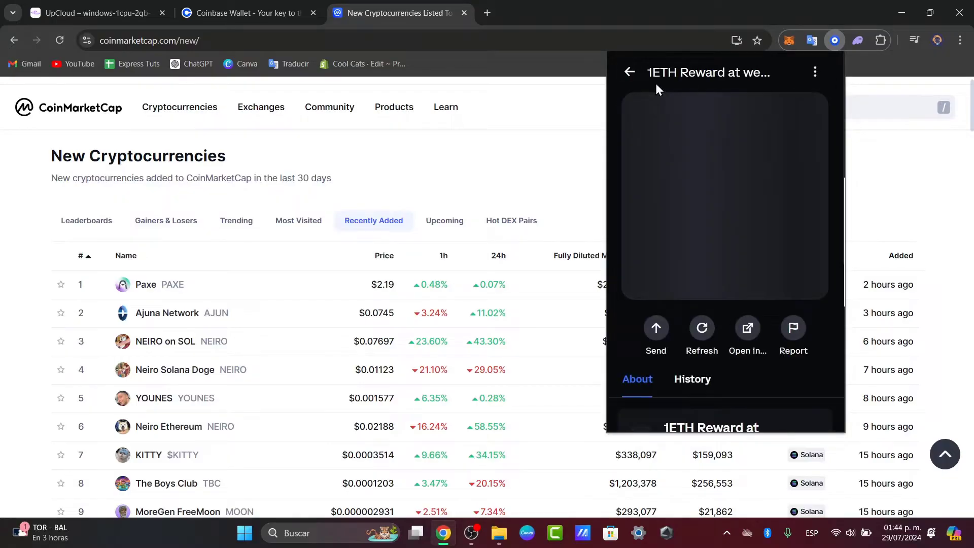
left_click(631, 72)
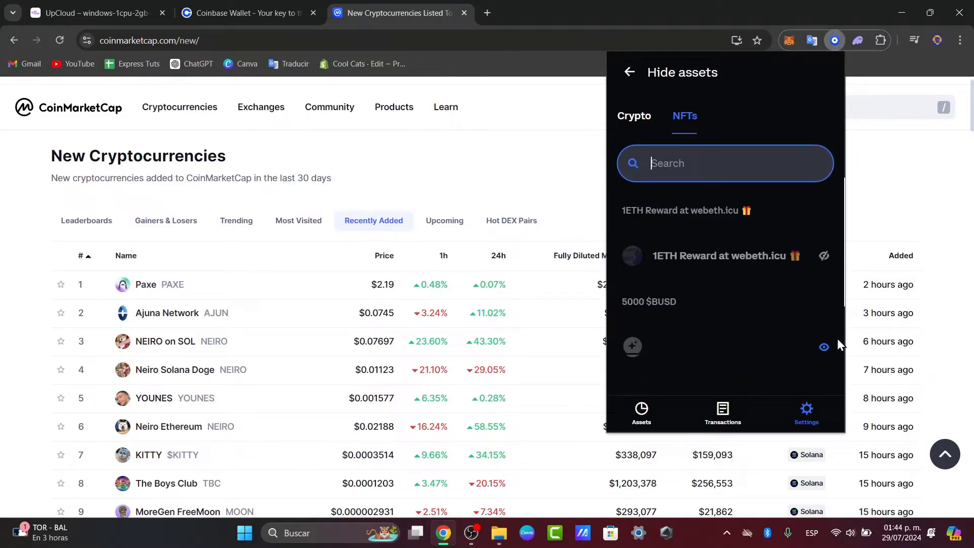
left_click(732, 412)
left_click(651, 411)
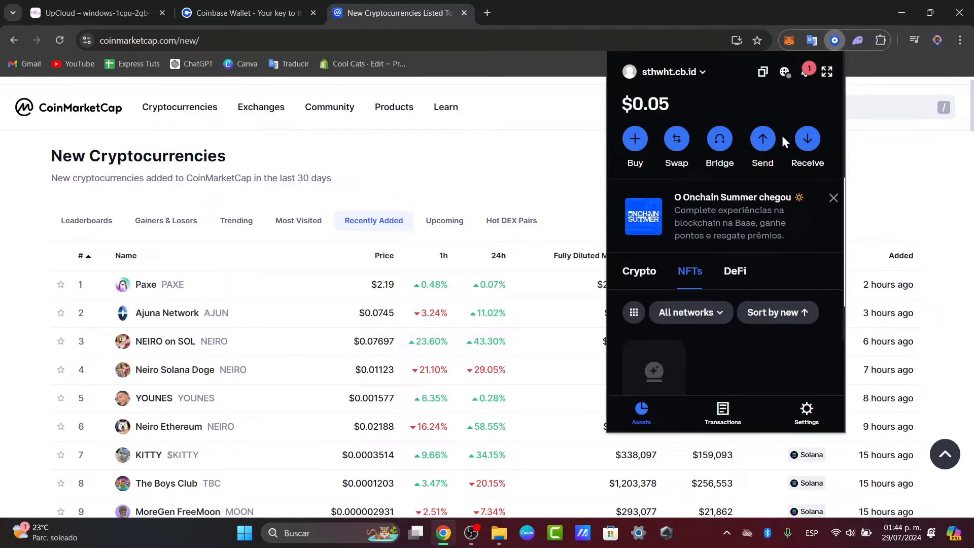
left_click(645, 272)
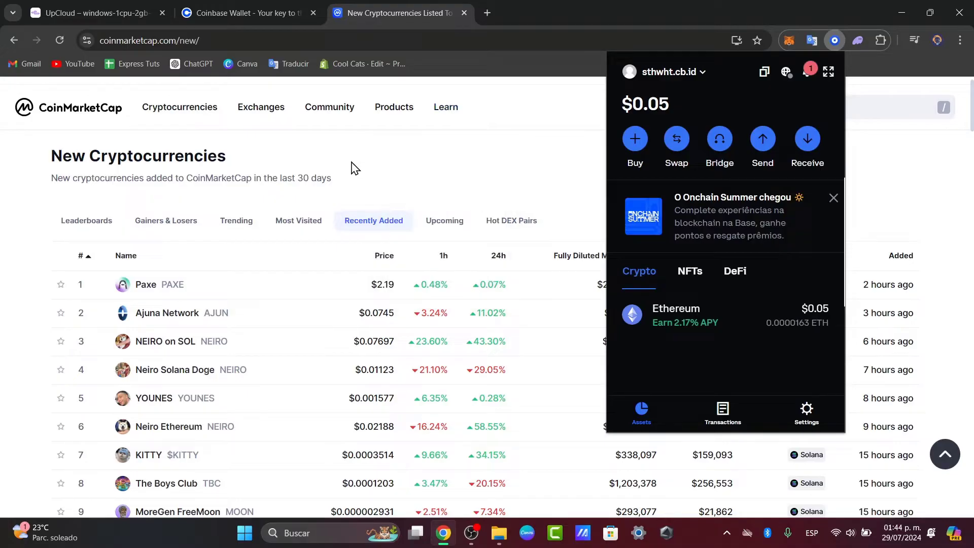
left_click(311, 163)
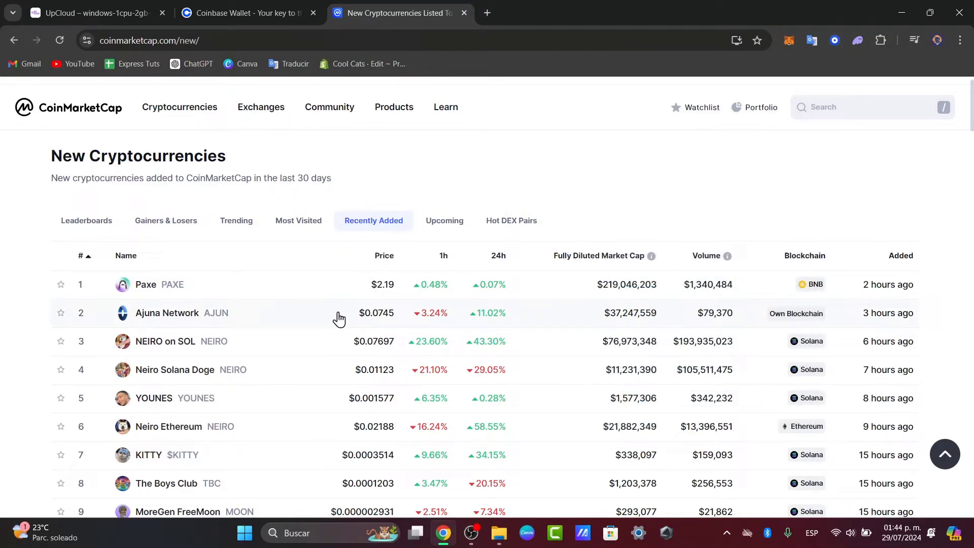
Reopen the wallet, check the site connection and wallets list, and dismiss the Onchain Summer banner.
left_click(835, 40)
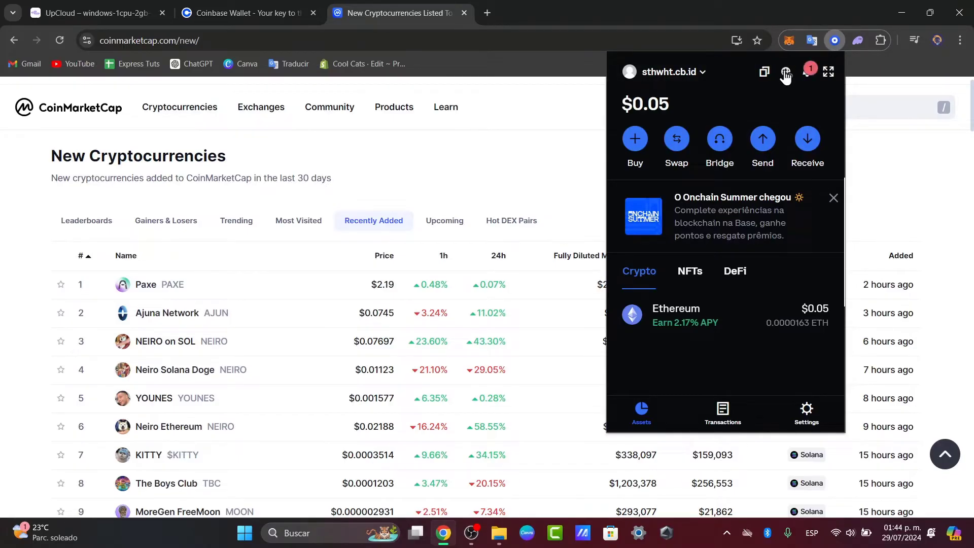
left_click(786, 73)
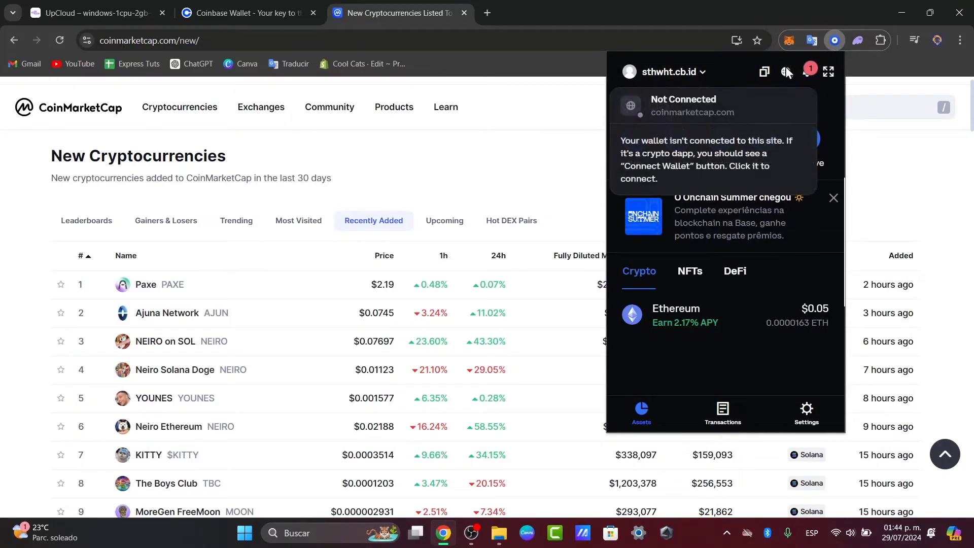
left_click(825, 108)
left_click(703, 76)
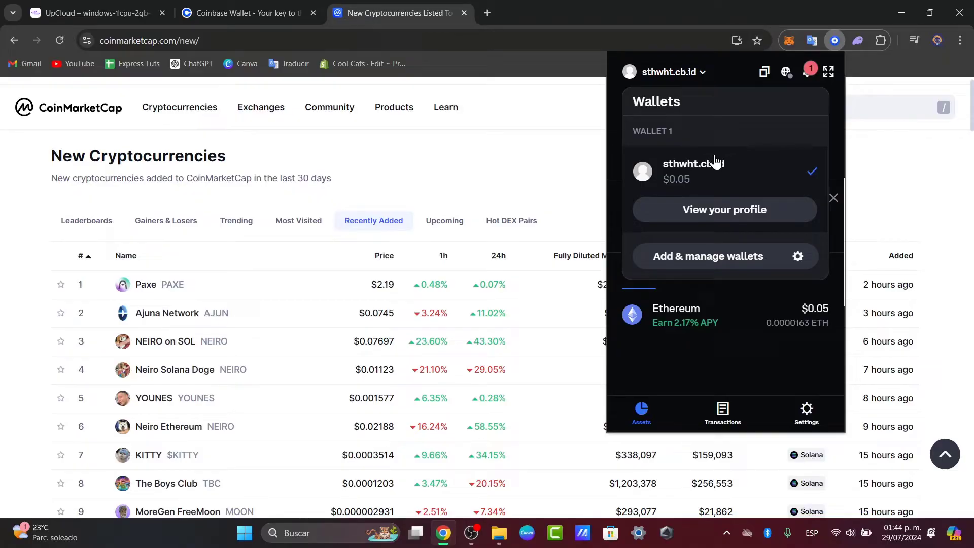
left_click(790, 96)
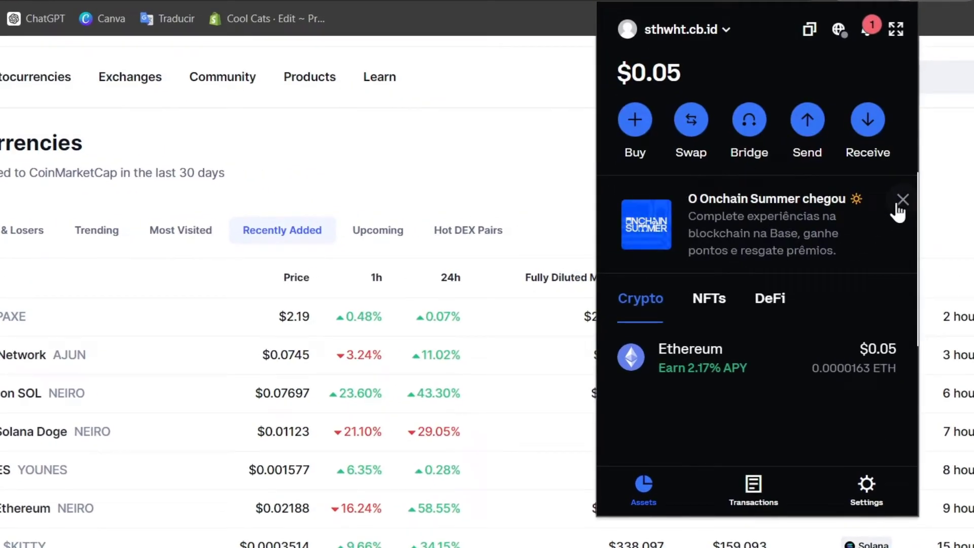
left_click(899, 203)
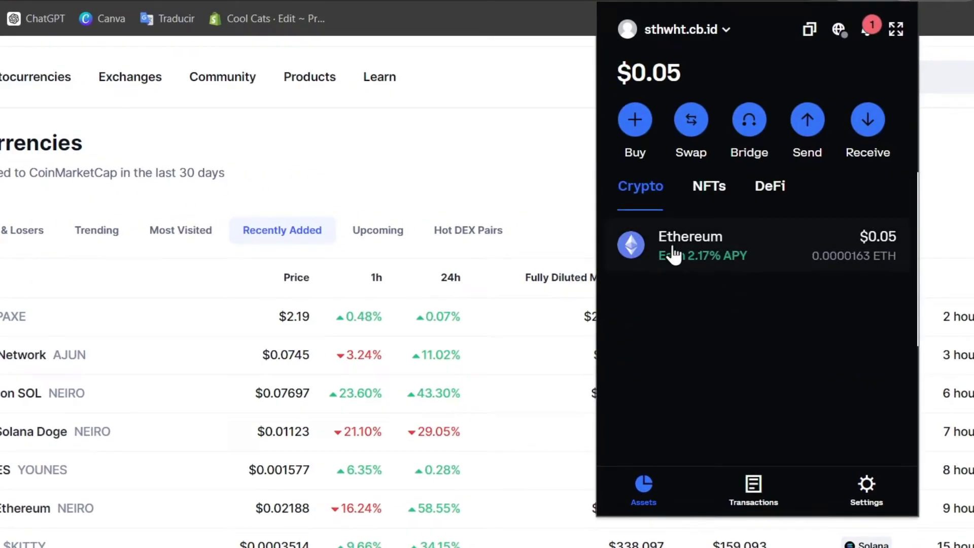
Open the Neiro Ethereum row from the Recently Added table and scroll down its token page.
left_click(937, 176)
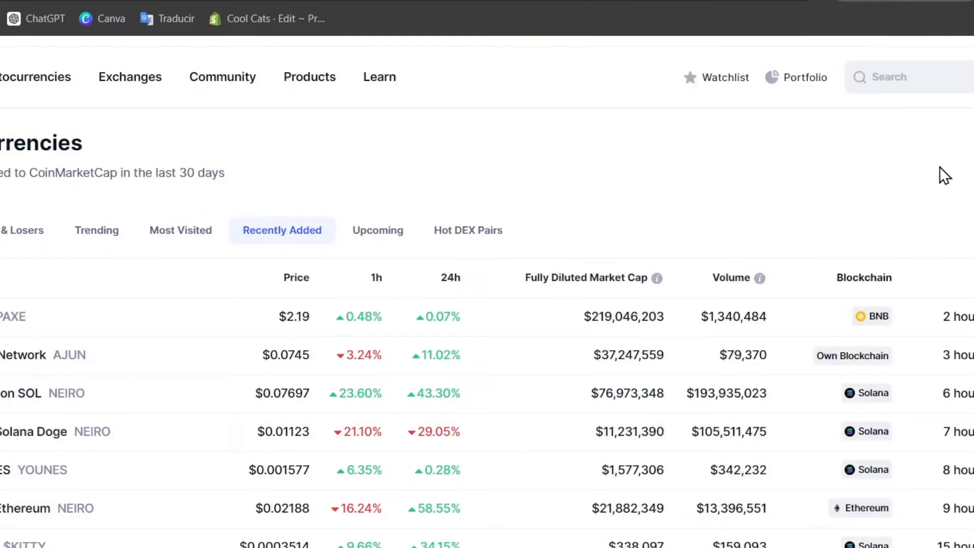
scroll(887, 345, "down", 4)
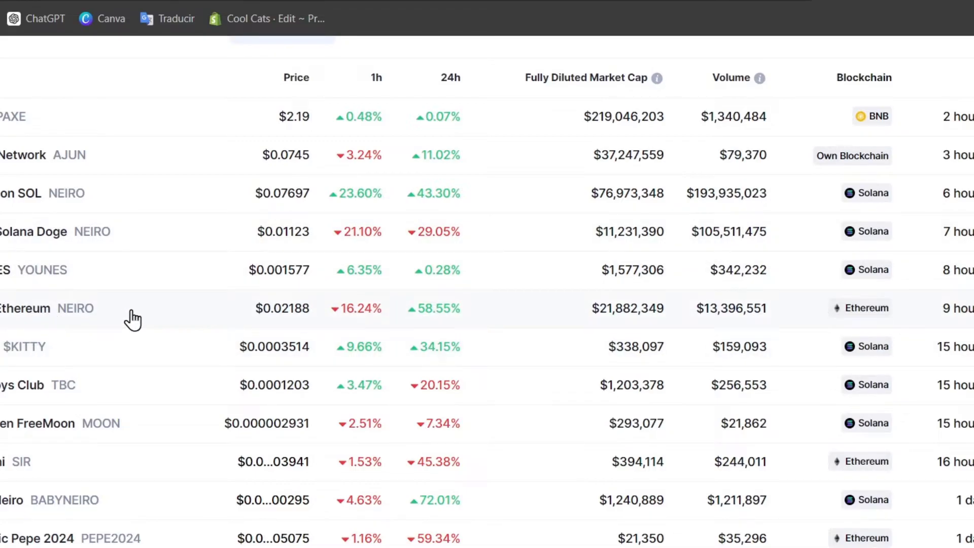
left_click(92, 309)
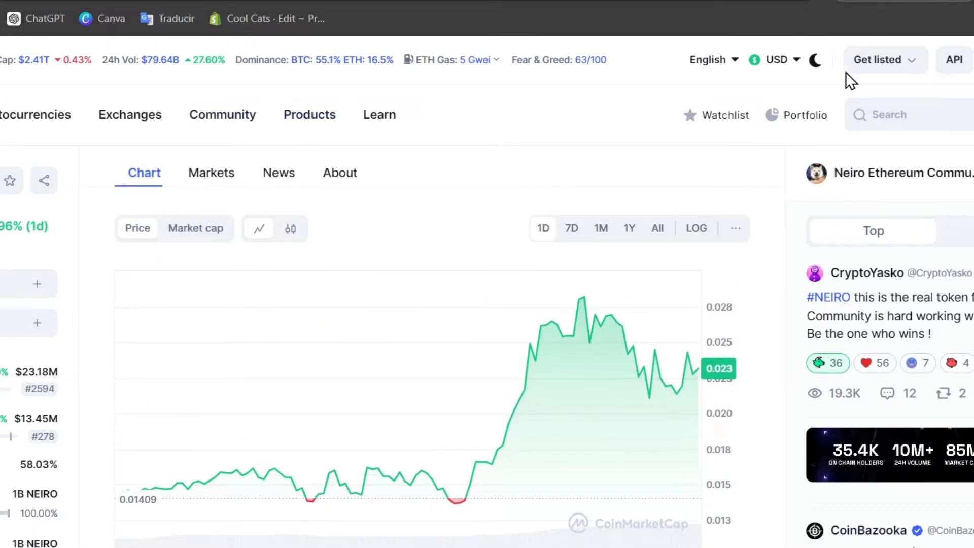
scroll(443, 274, "down", 4)
scroll(426, 287, "down", 4)
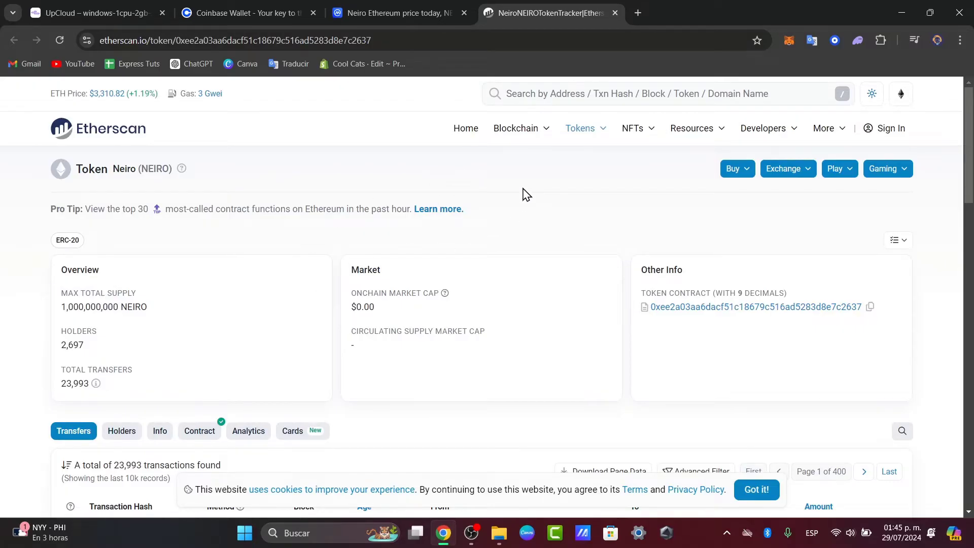
Open the Coinbase Wallet popup from its toolbar icon over Etherscan.
left_click(834, 40)
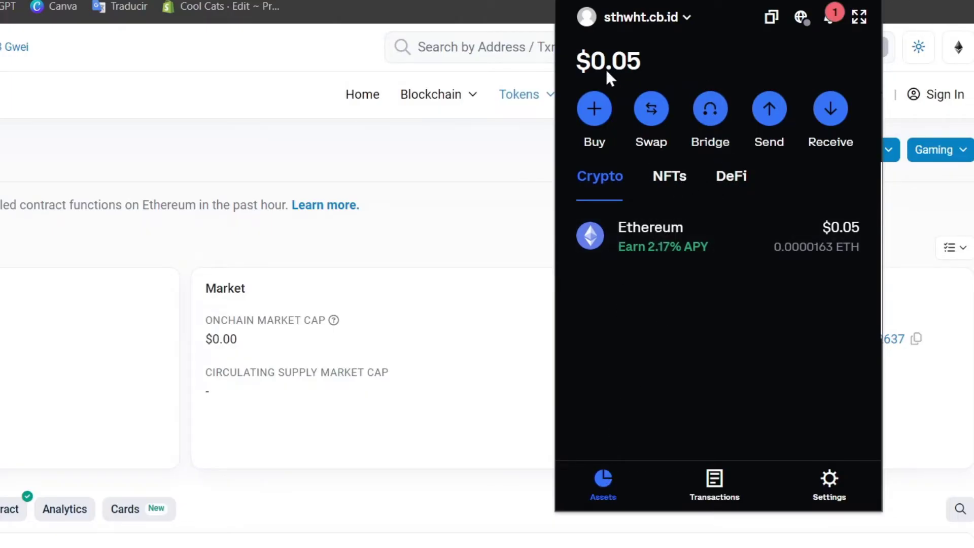
Look through the wallet's Settings, transaction history, Assets and notifications hub.
left_click(801, 17)
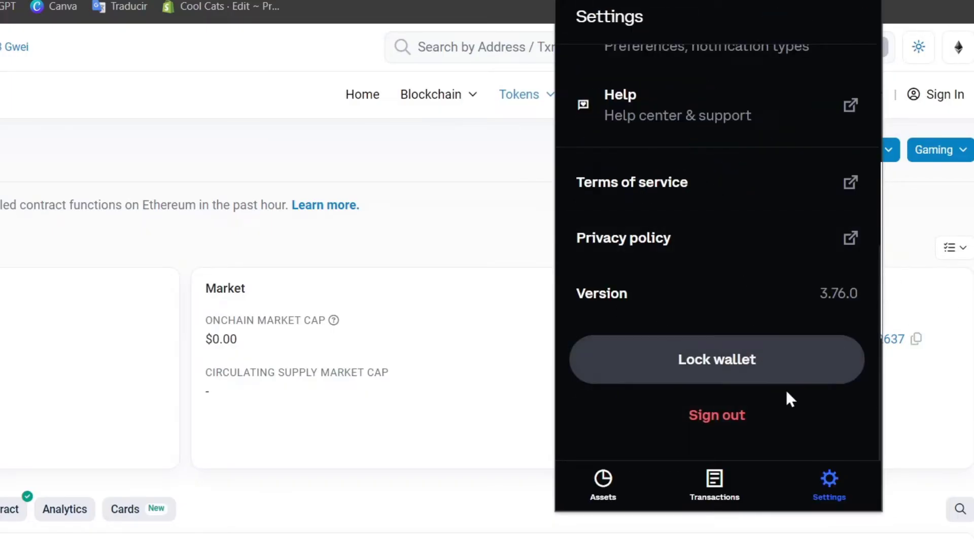
left_click(697, 495)
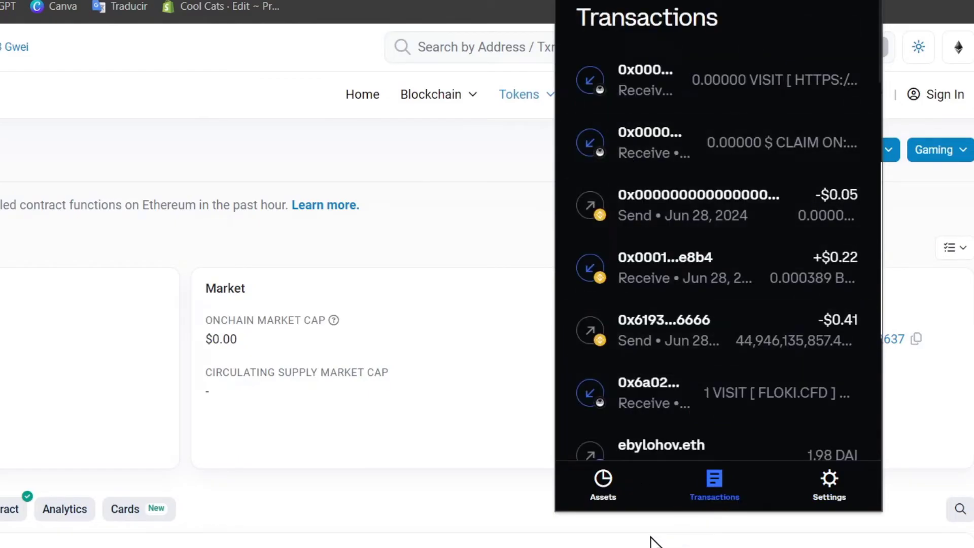
left_click(595, 495)
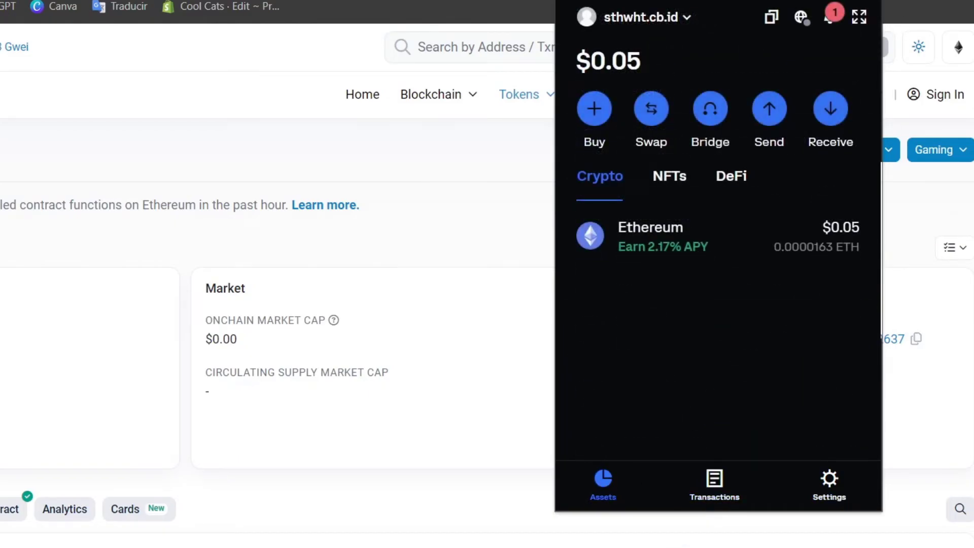
left_click(837, 26)
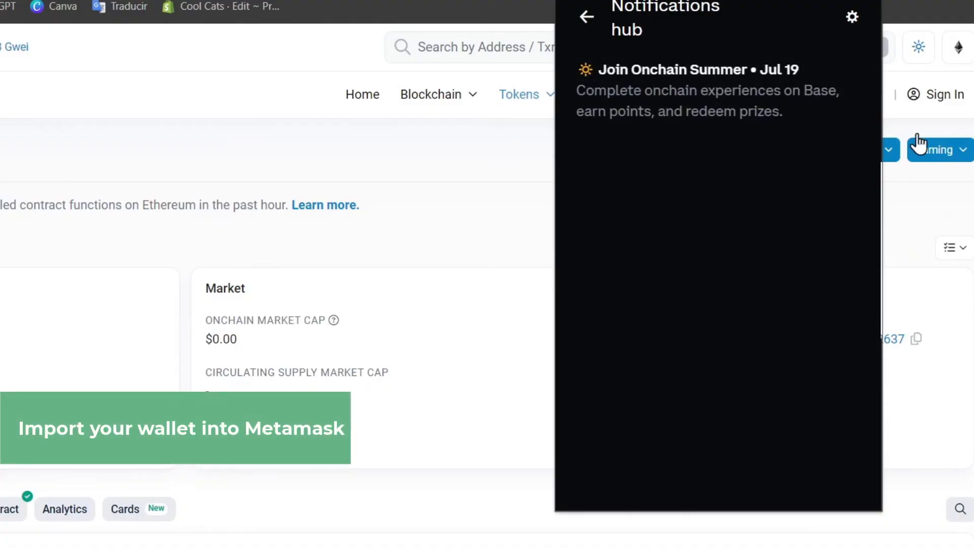
left_click(581, 21)
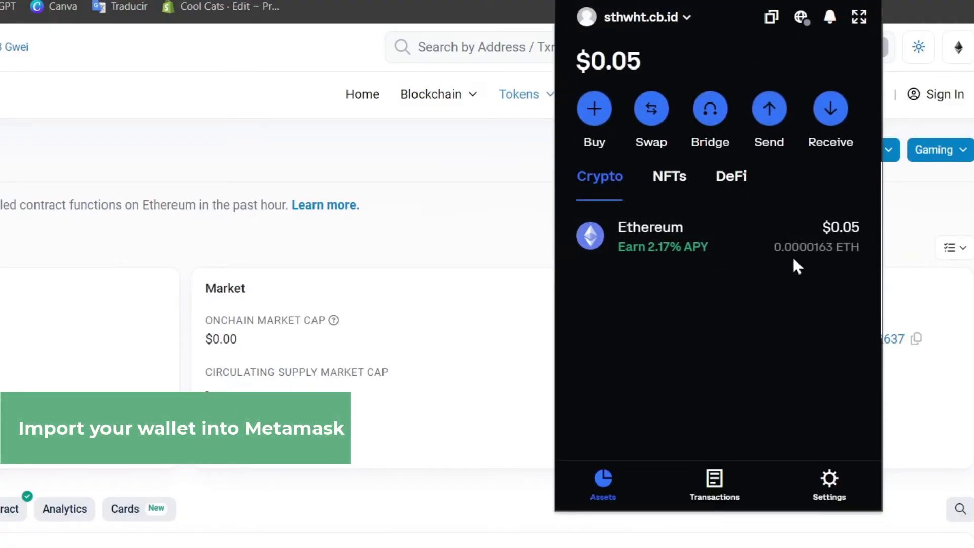
Open Add & manage wallets from the account dropdown and view the existing wallet's details.
left_click(595, 16)
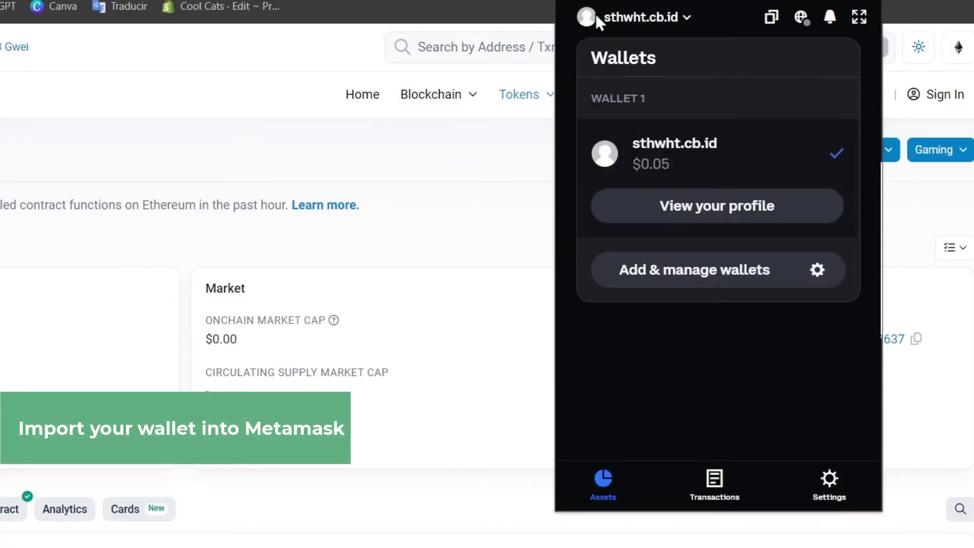
left_click(707, 282)
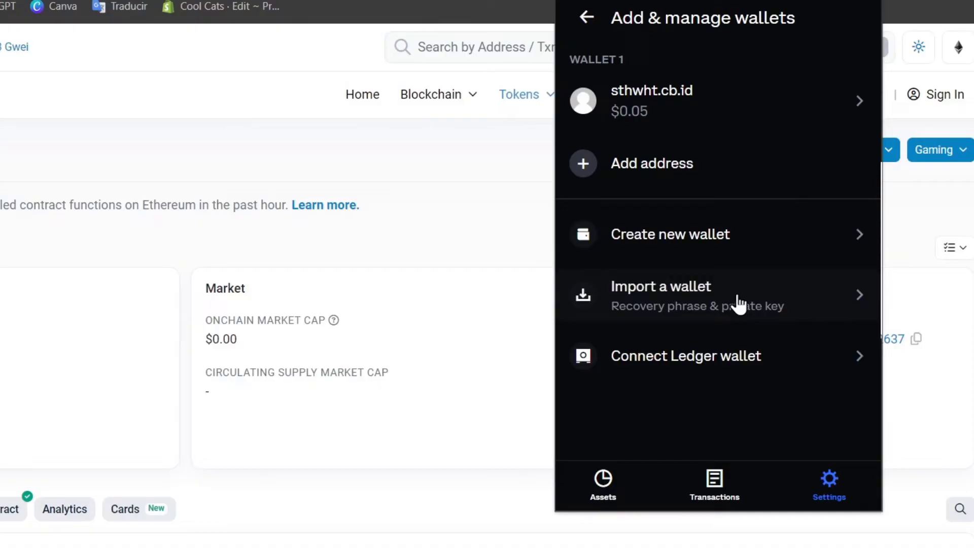
left_click(721, 100)
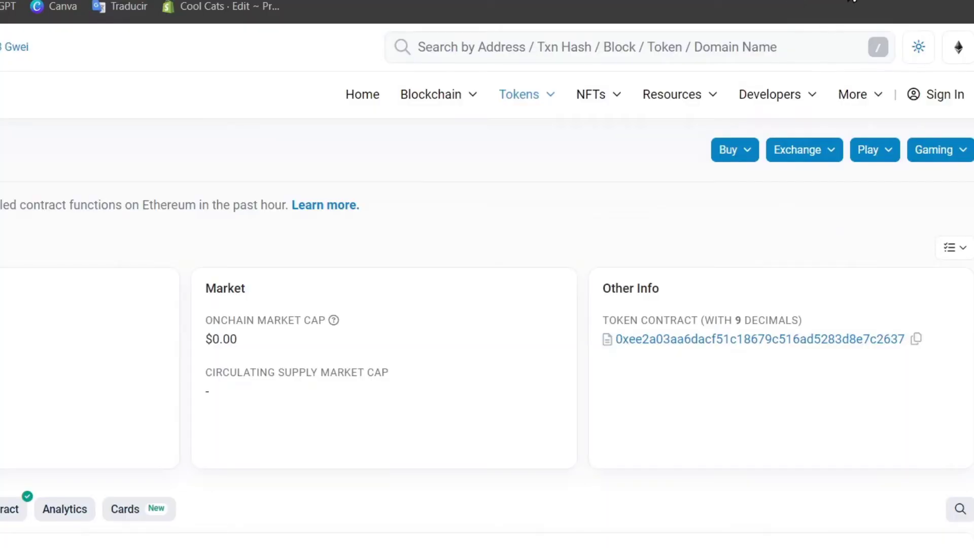
Unlock MetaMask via Alt+Shift+M and the password, then show Account 1's Tokens list.
key("alt+shift+m")
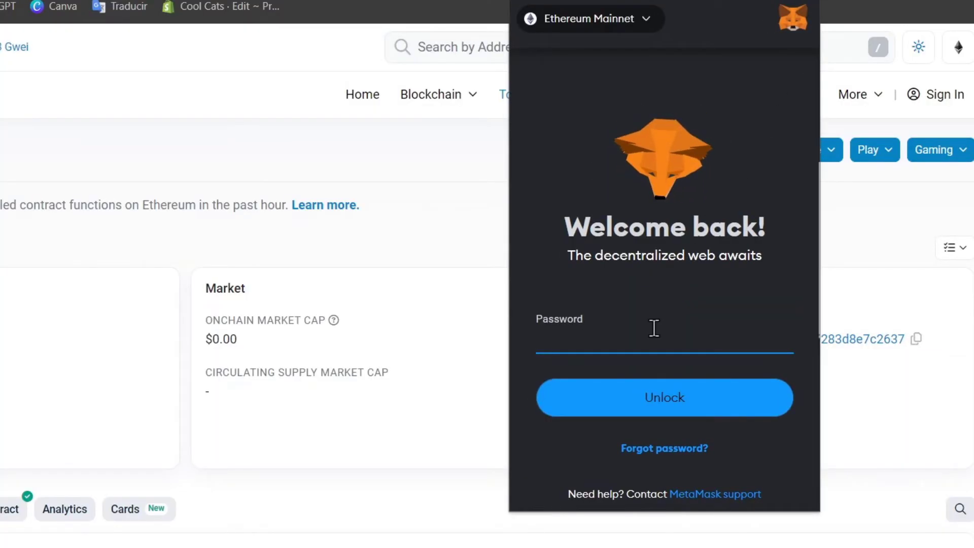
type("••••••")
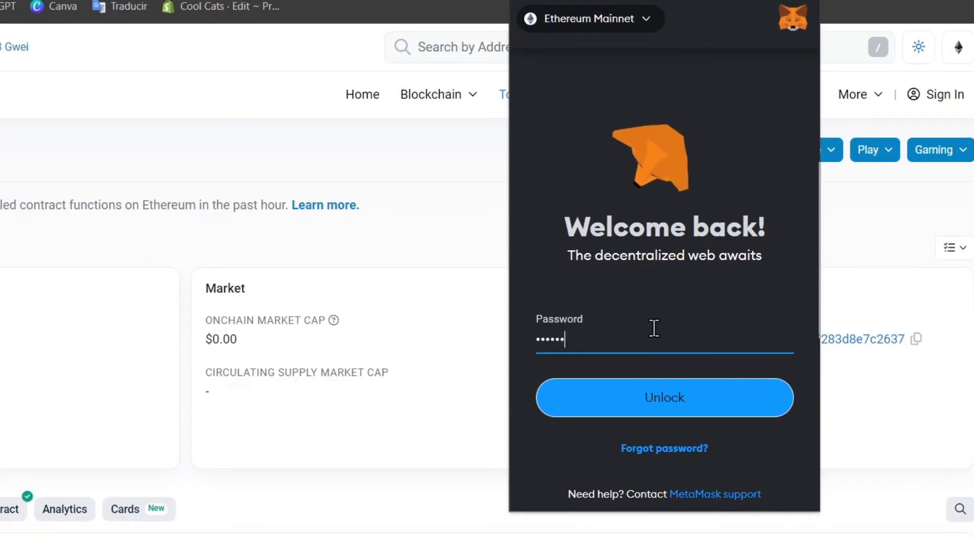
type("••••••")
key("Return")
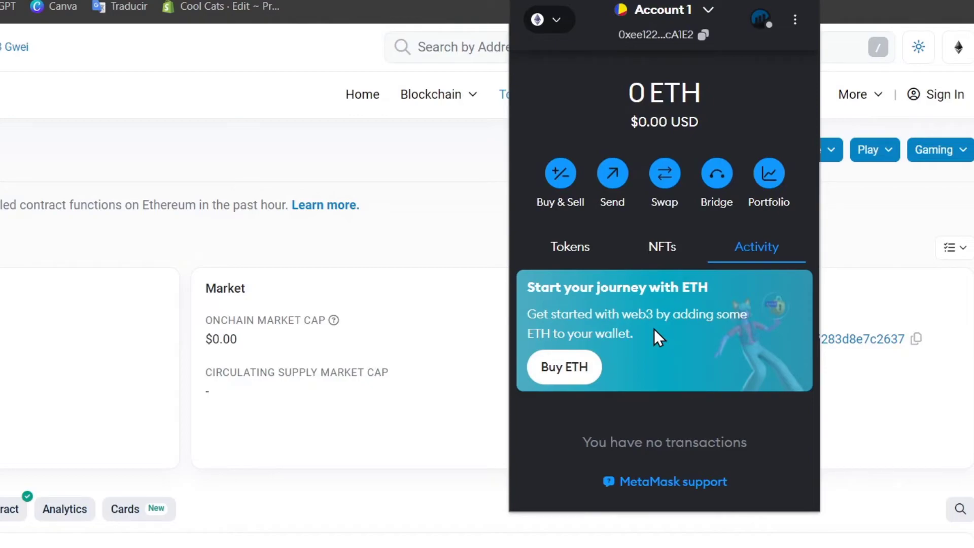
left_click(577, 248)
scroll(582, 311, "down", 3)
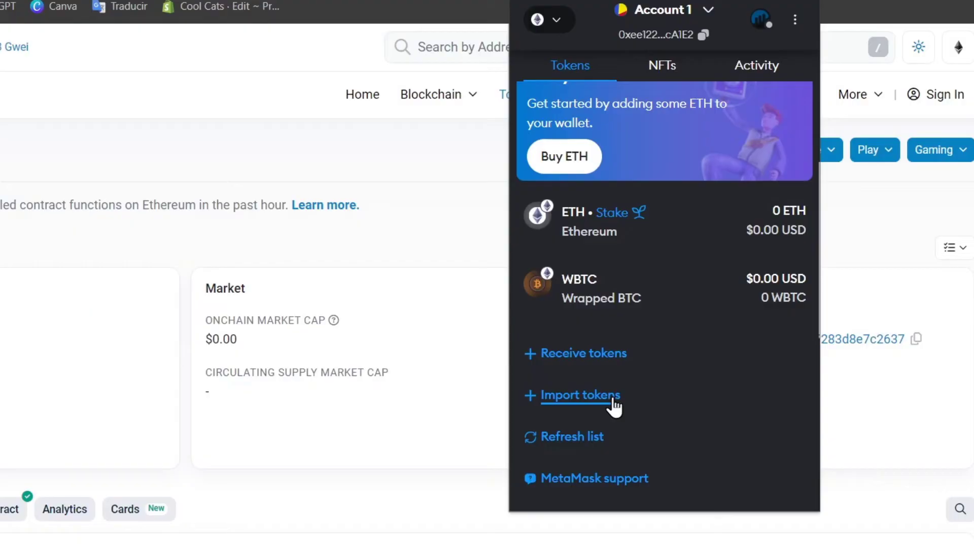
Import NEIRO as a custom token by pasting its contract address, then confirm the import.
left_click(588, 397)
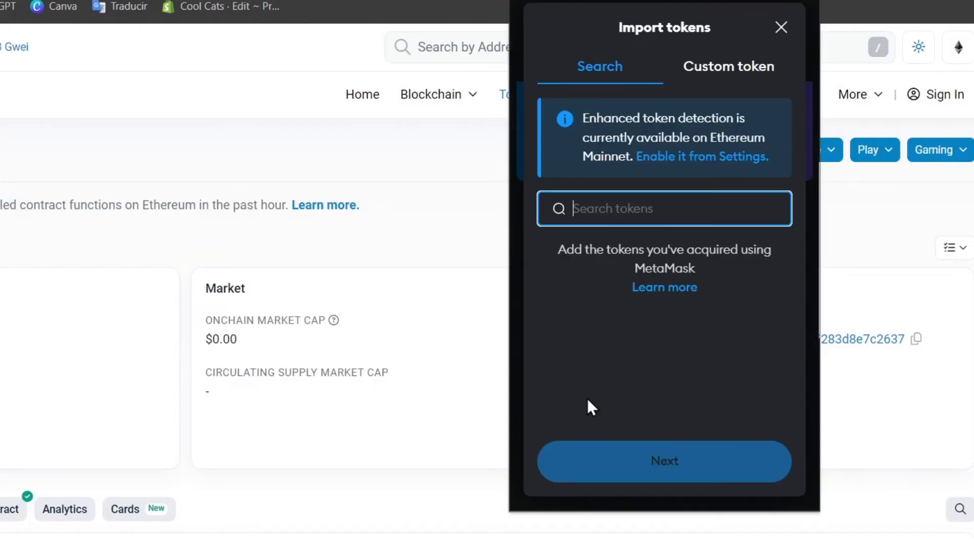
left_click(727, 76)
left_click(679, 244)
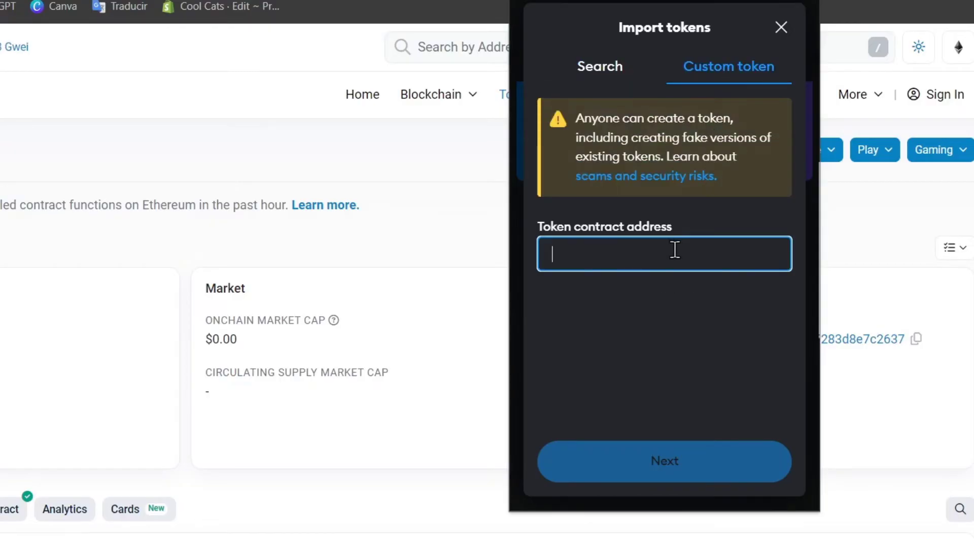
key("ctrl+v")
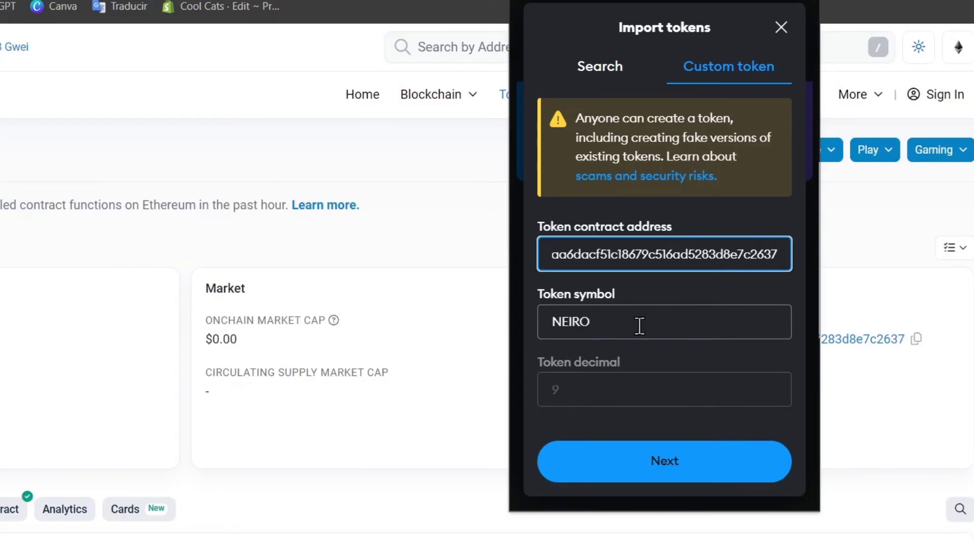
left_click(609, 330)
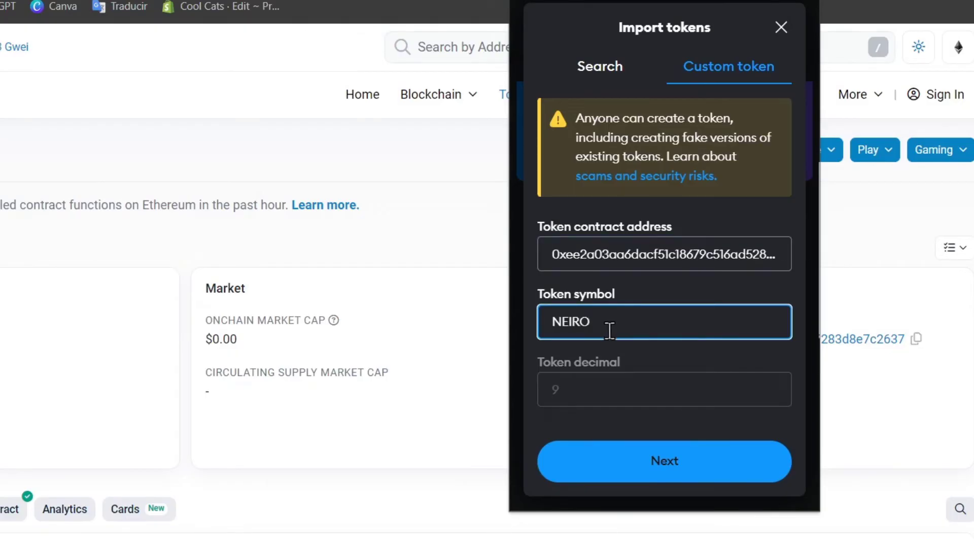
scroll(450, 391, "down", 5)
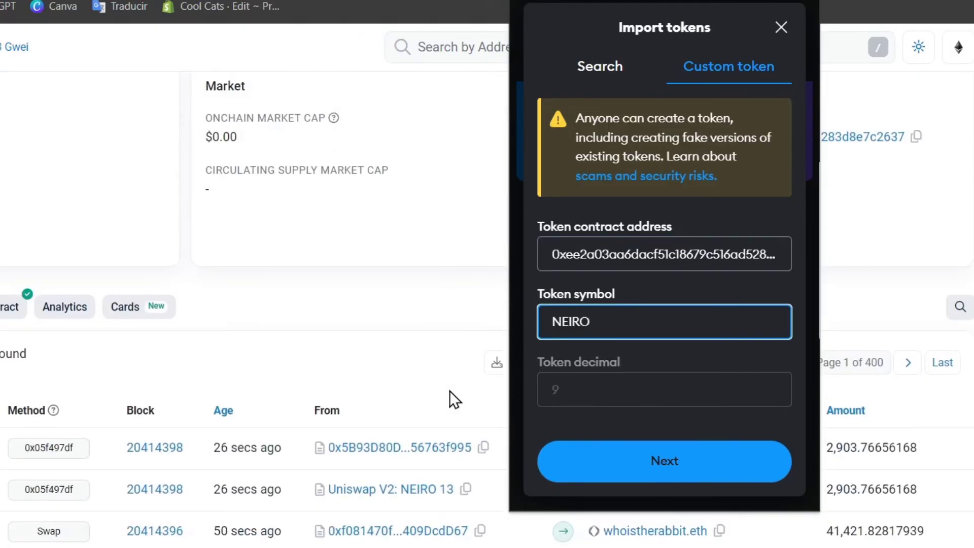
scroll(450, 391, "down", 3)
scroll(449, 392, "up", 7)
scroll(449, 391, "up", 1)
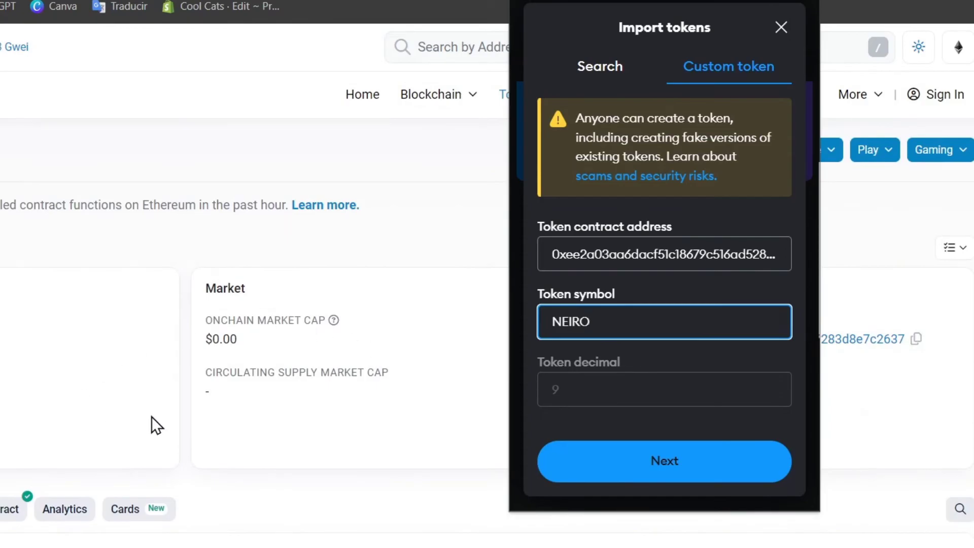
left_click(680, 467)
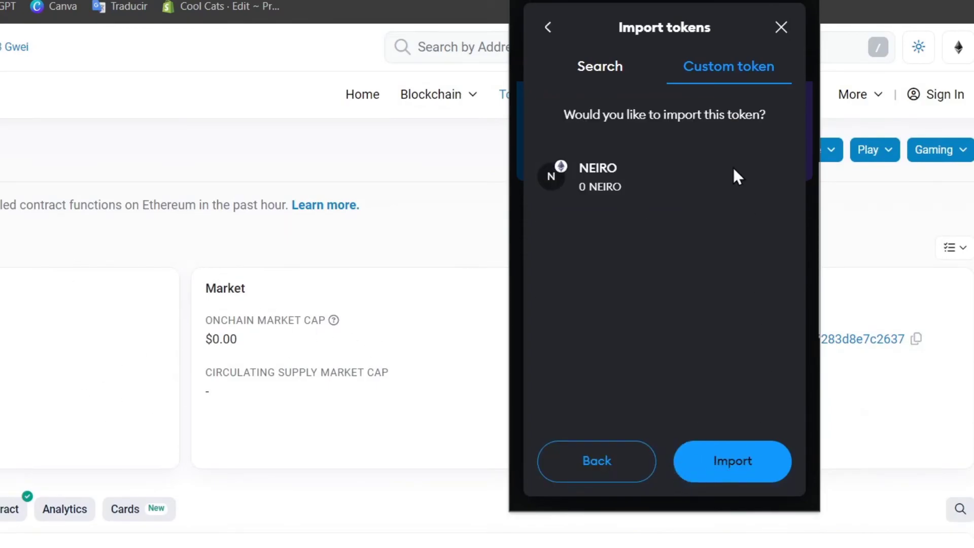
left_click(741, 465)
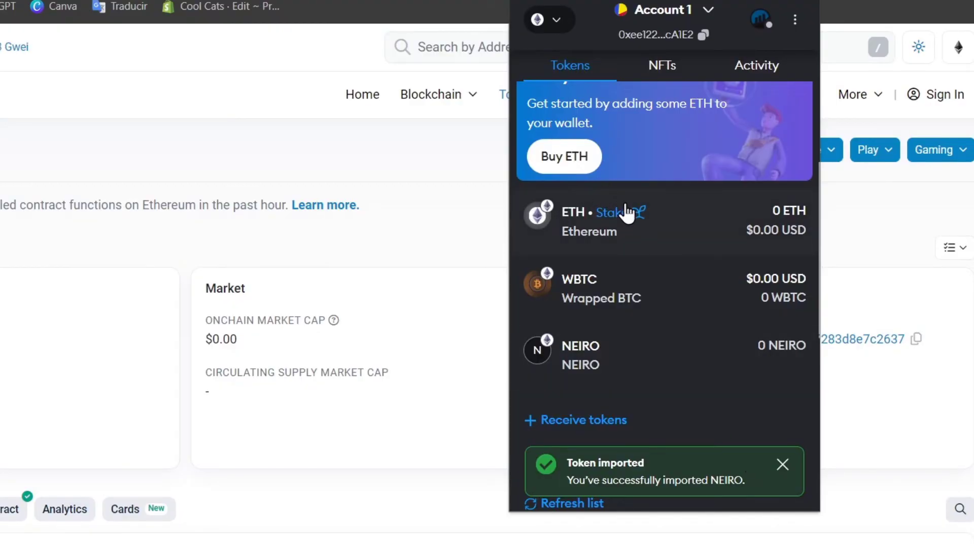
Go from Assets to Settings and open the wallet's own settings, scrolling to Hide assets.
left_click(713, 362)
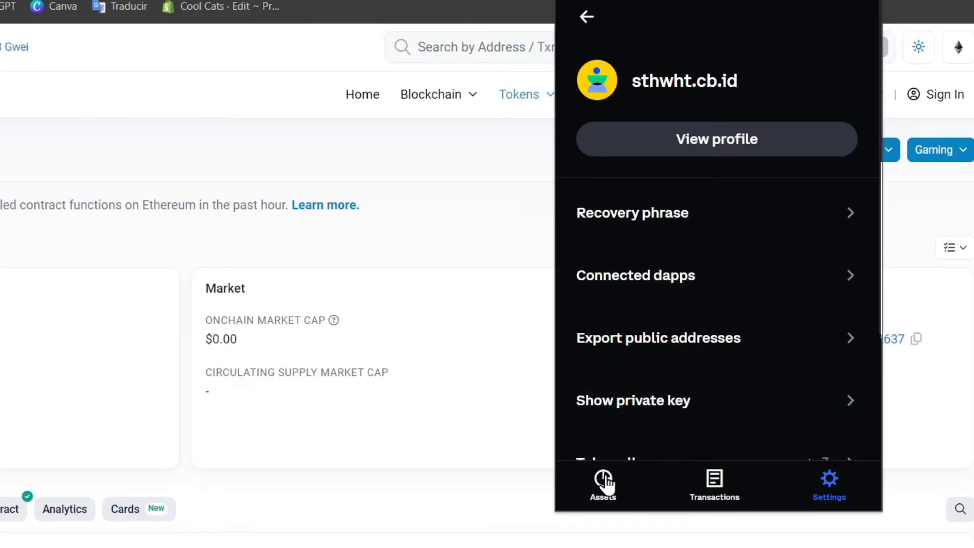
left_click(604, 483)
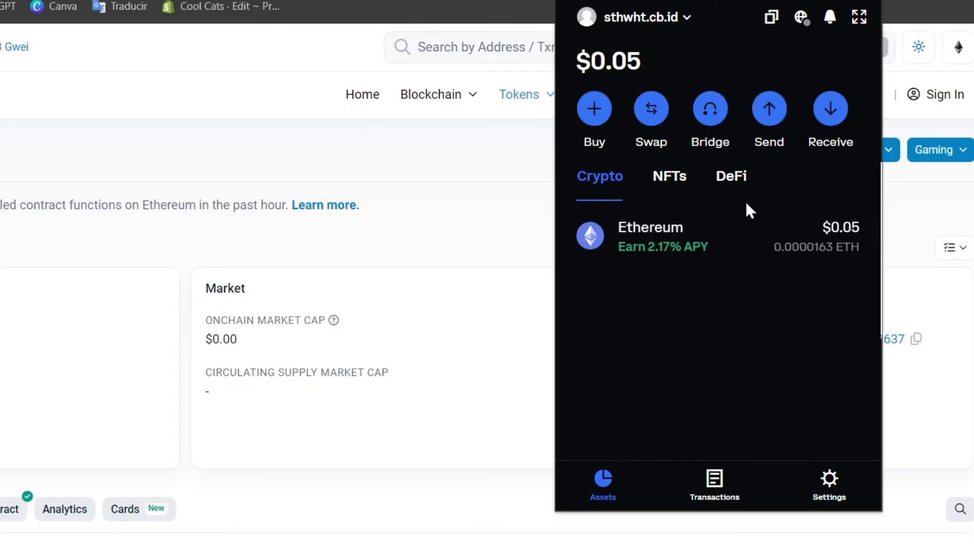
left_click(830, 481)
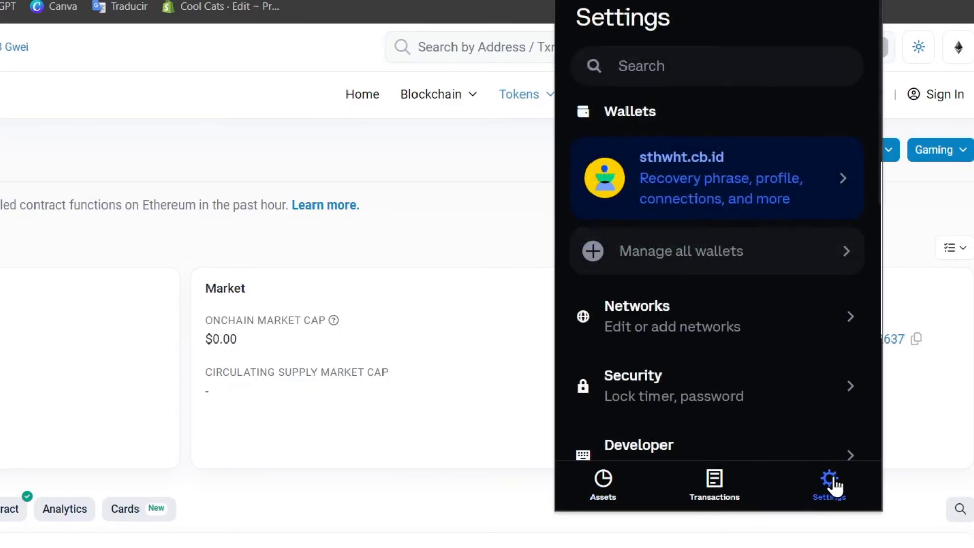
scroll(739, 350, "down", 10)
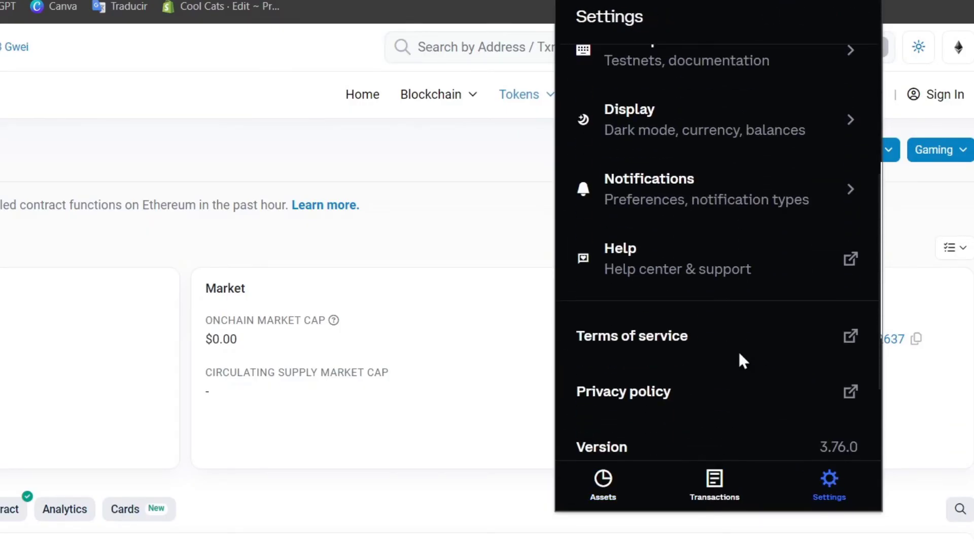
scroll(739, 351, "up", 10)
left_click(800, 183)
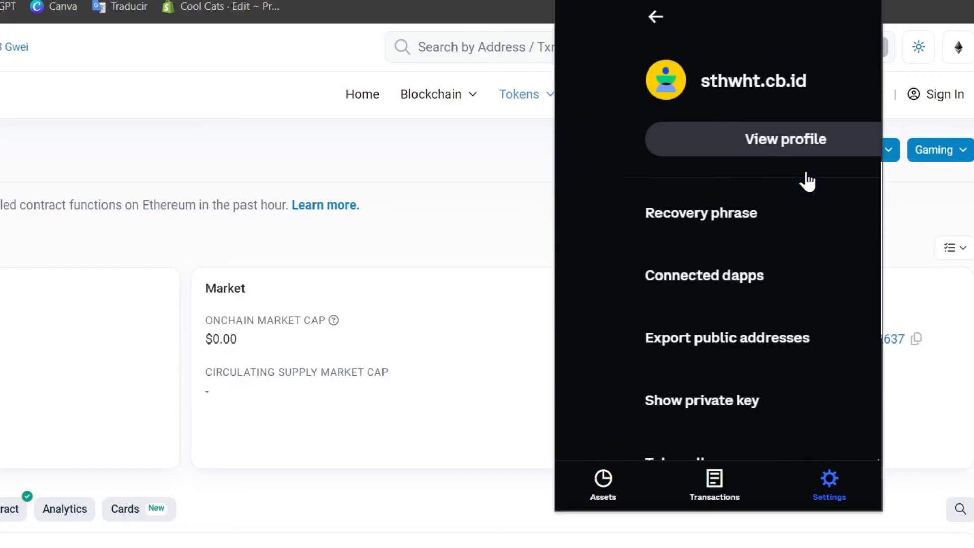
scroll(759, 245, "down", 4)
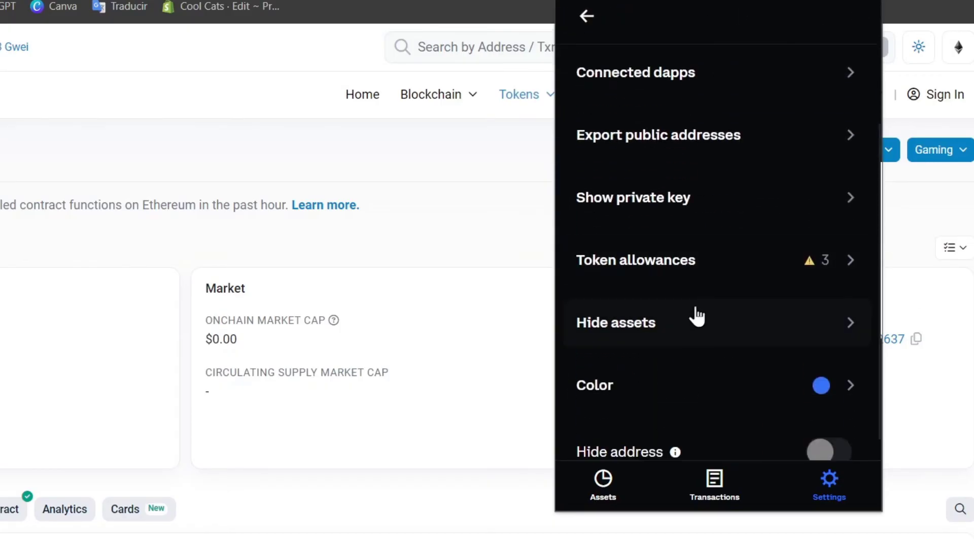
Check the Hide assets list, including the SPAM and Low Balance tokens, then return to Assets.
left_click(677, 328)
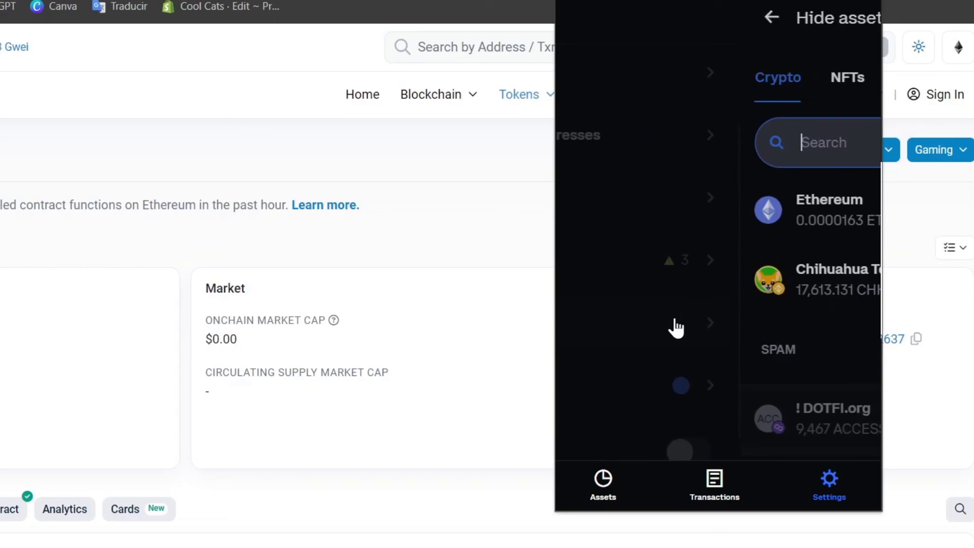
scroll(726, 294, "down", 6)
scroll(718, 289, "down", 5)
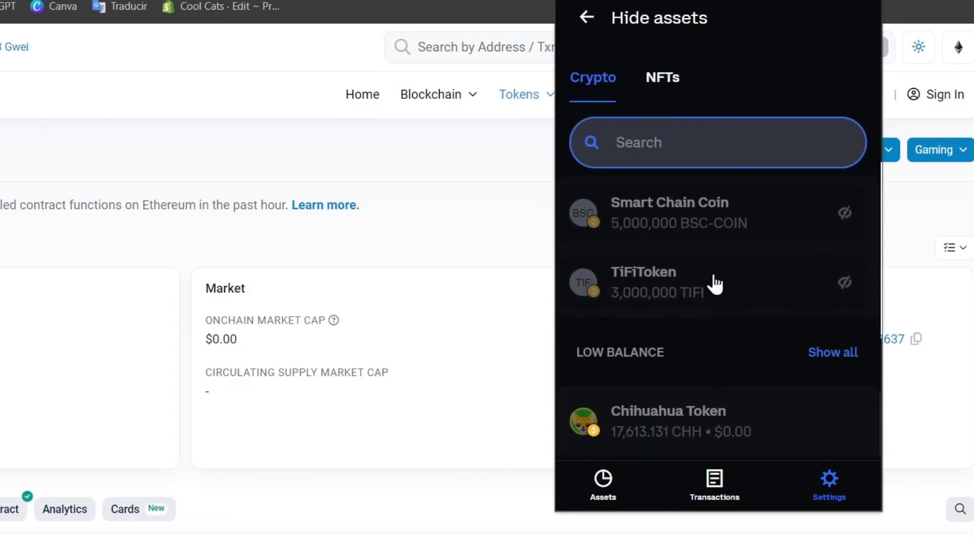
scroll(780, 443, "up", 10)
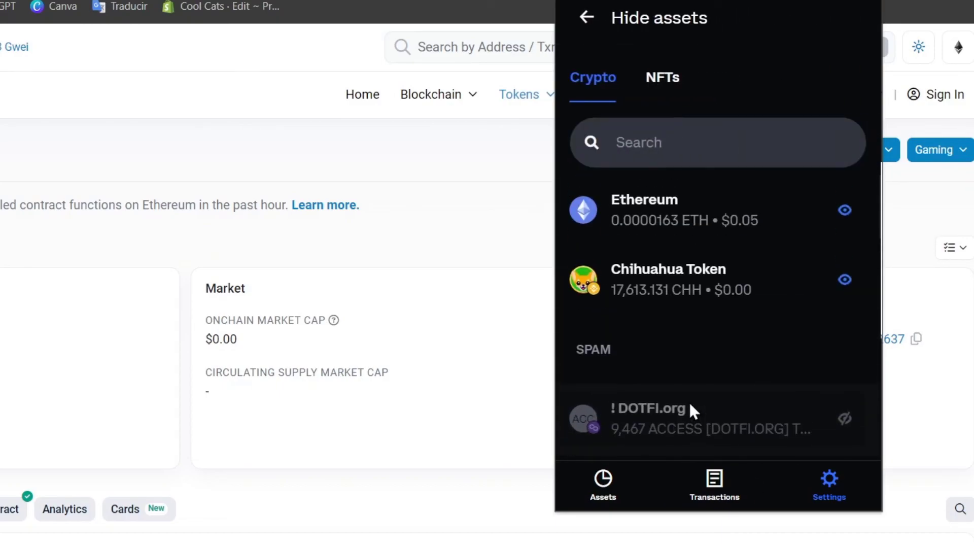
left_click(593, 488)
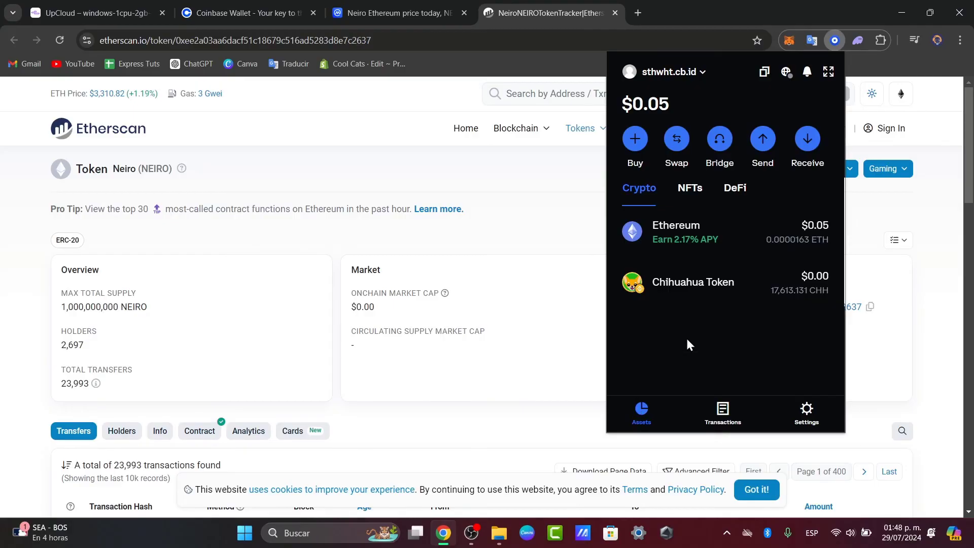
View the Chihuahua Token's 1Y price chart, then close the Coinbase Wallet popup.
left_click(744, 292)
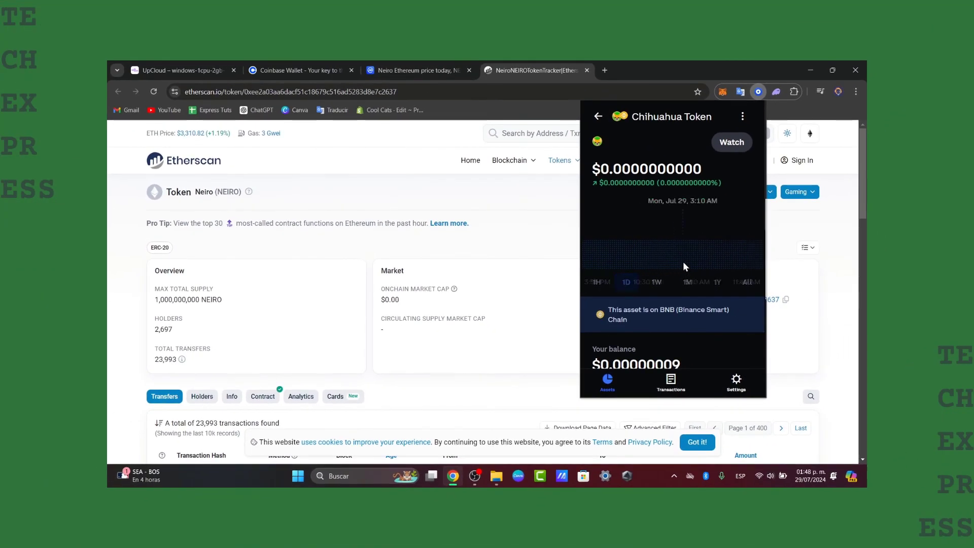
left_click(721, 283)
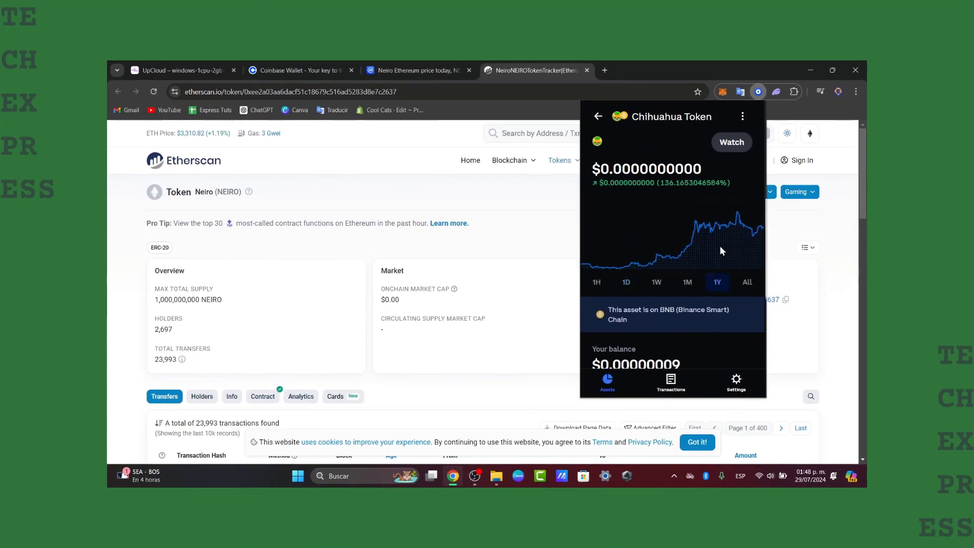
mouse_move(746, 248)
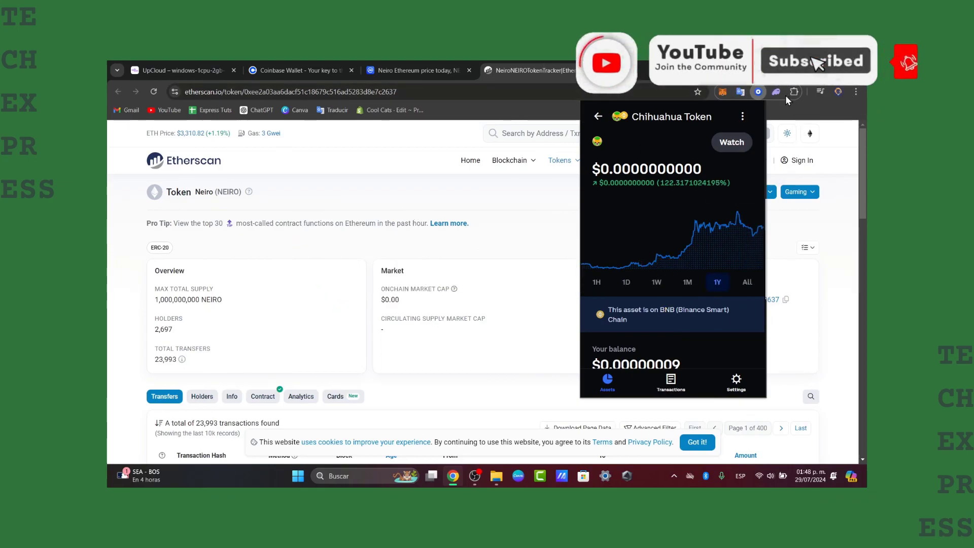
left_click(758, 91)
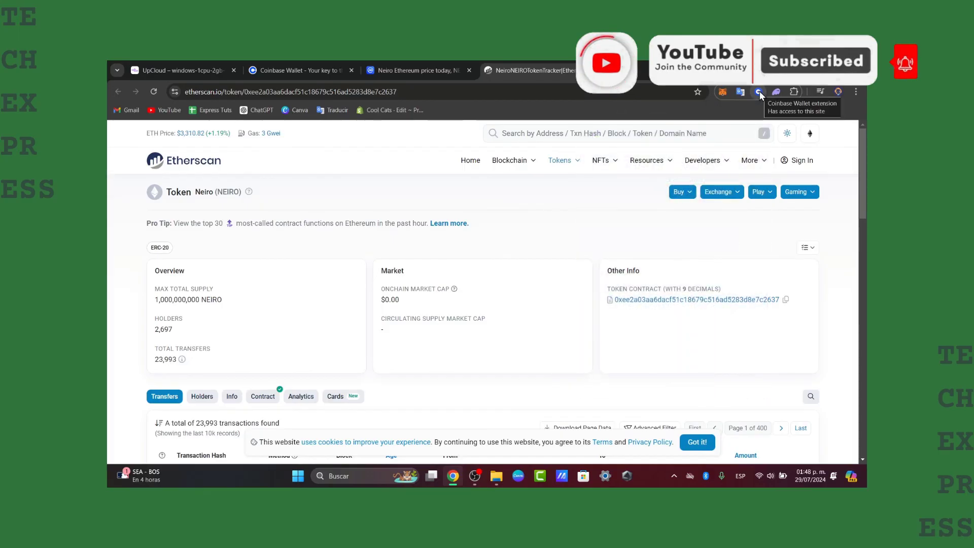